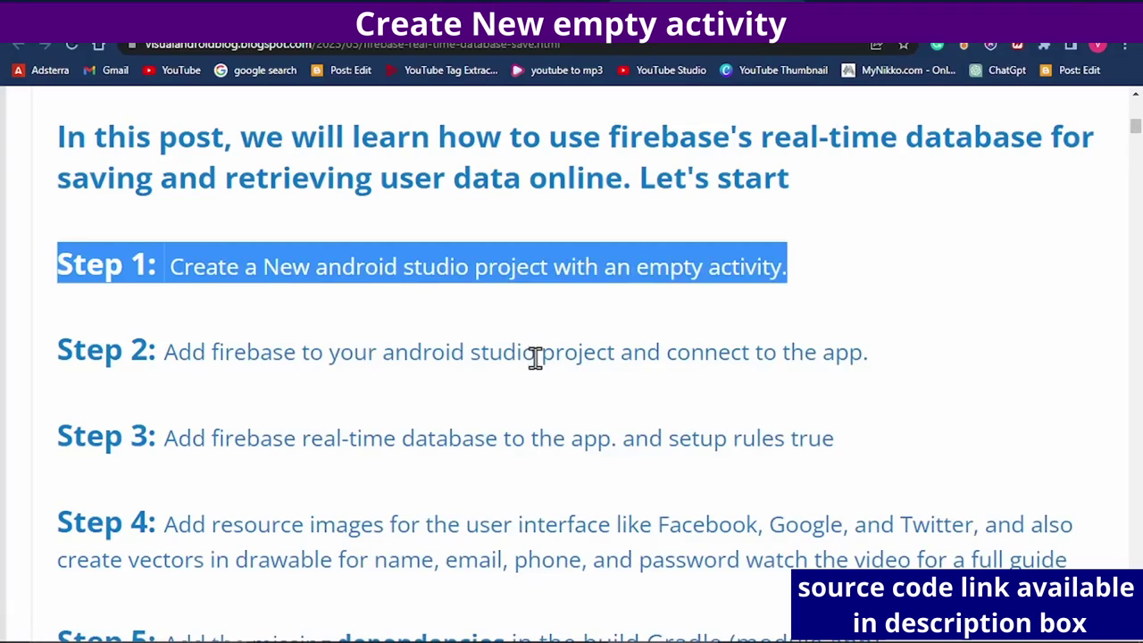
Highlight the Step 2 instruction in the blog post, then switch to Android Studio and open the Firebase assistant
left_click(536, 354)
triple_click(536, 354)
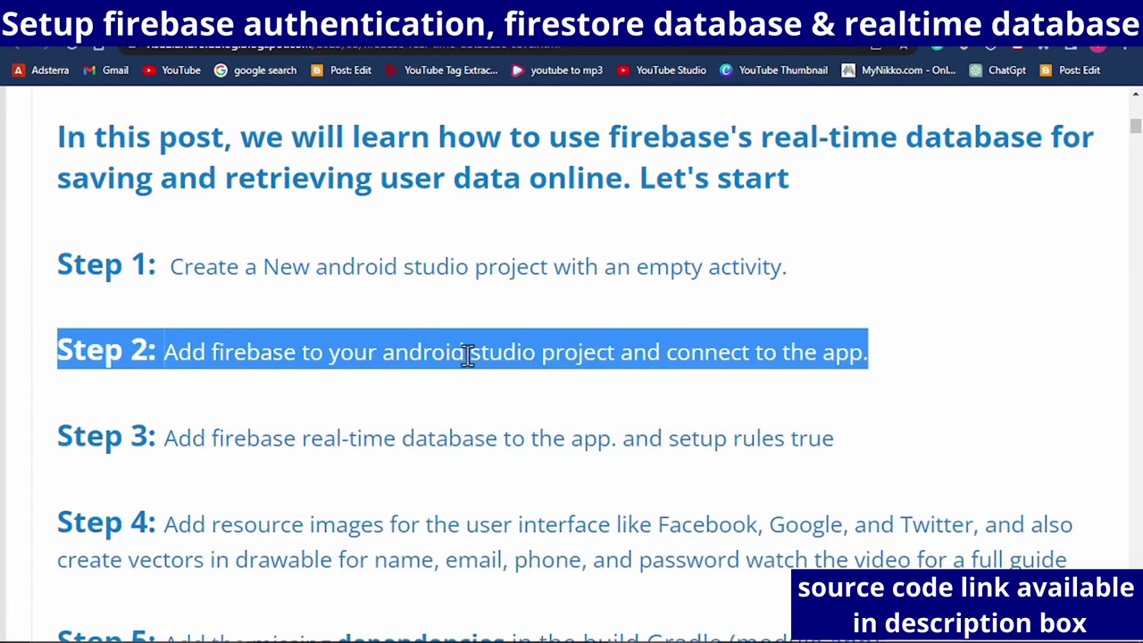
key("alt+Tab")
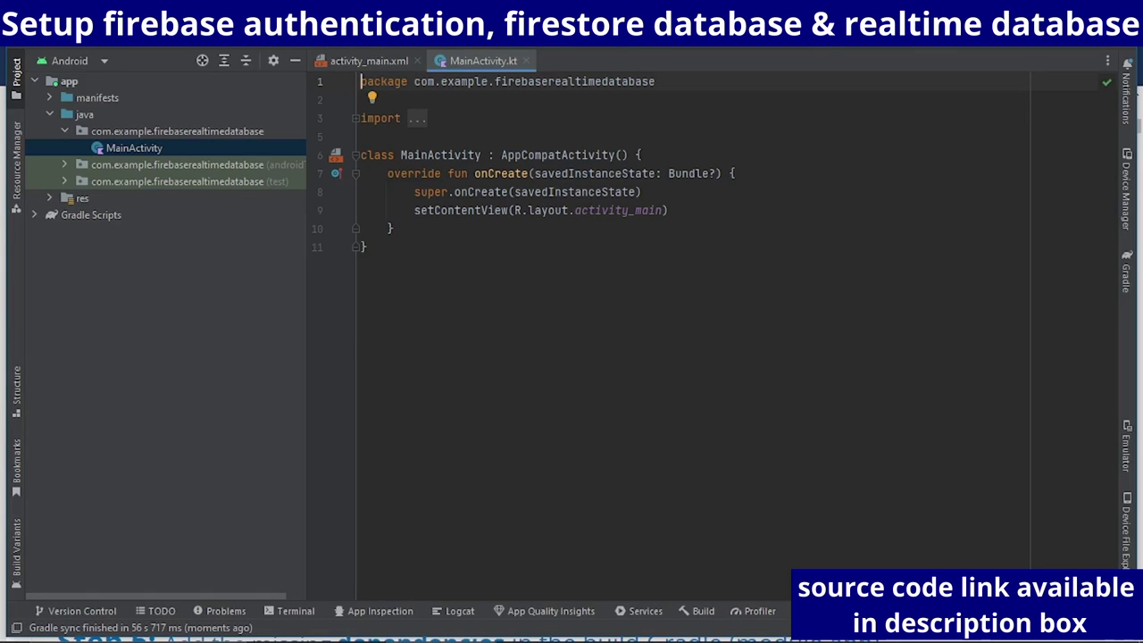
key("alt+t")
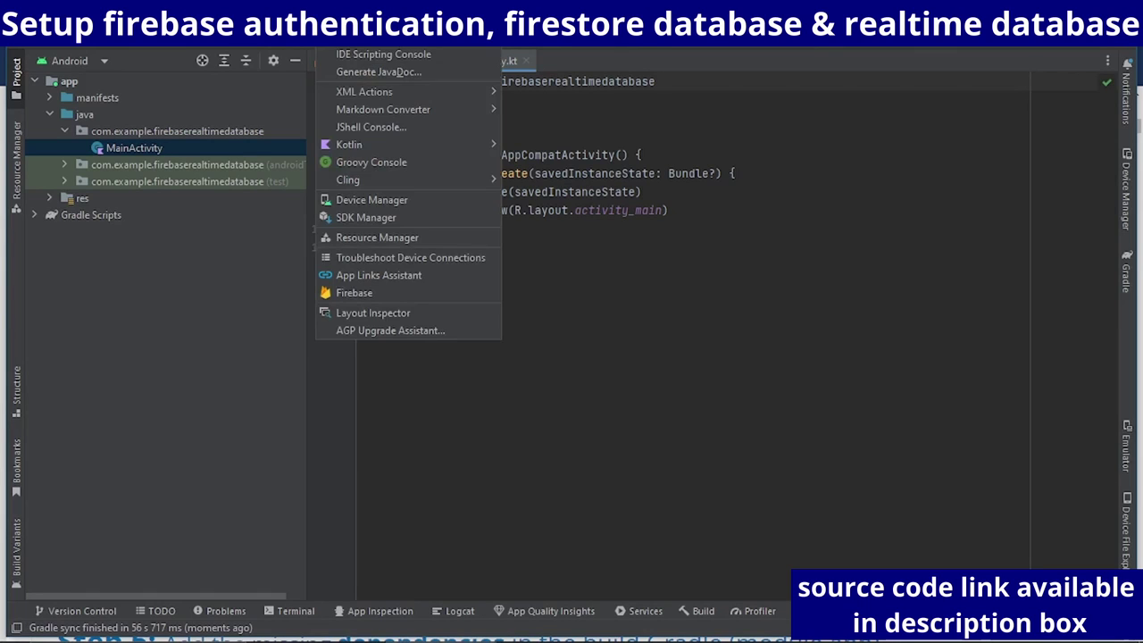
left_click(361, 290)
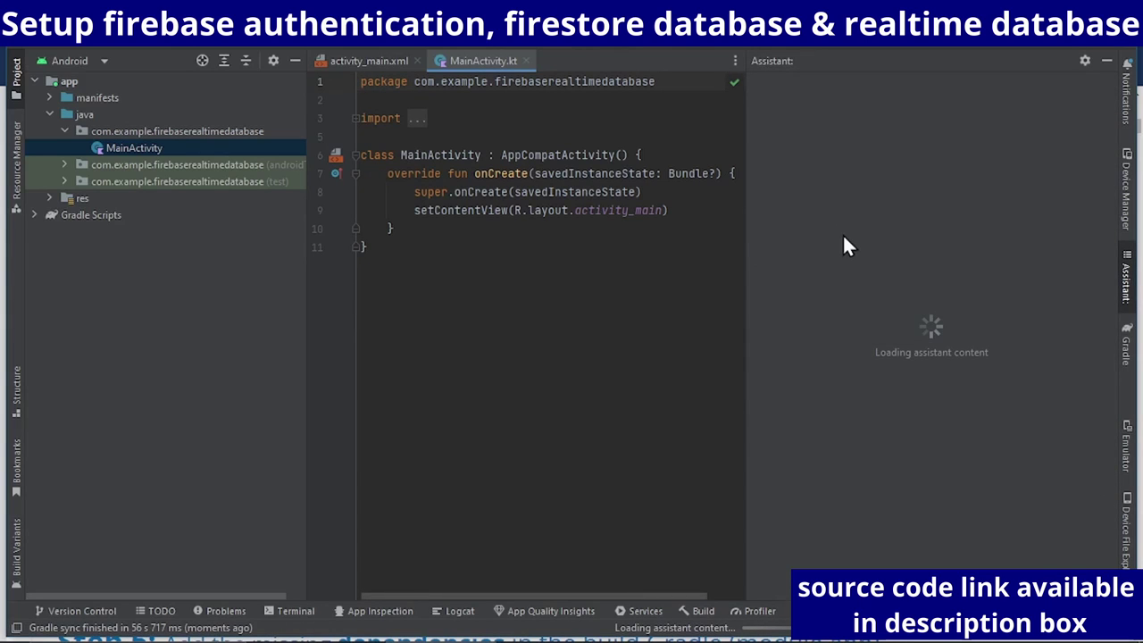
Open the assistant's guide for authenticating using a custom authentication system and start connecting the app to Firebase
scroll(892, 264, "down", 10)
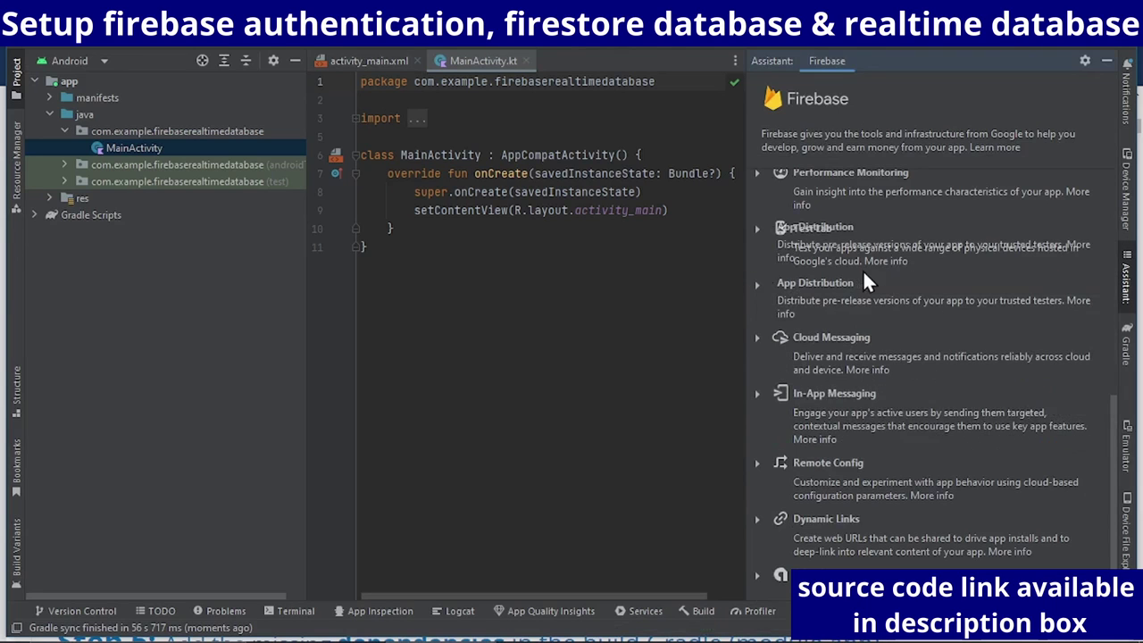
scroll(865, 279, "up", 5)
scroll(862, 277, "up", 3)
left_click(815, 240)
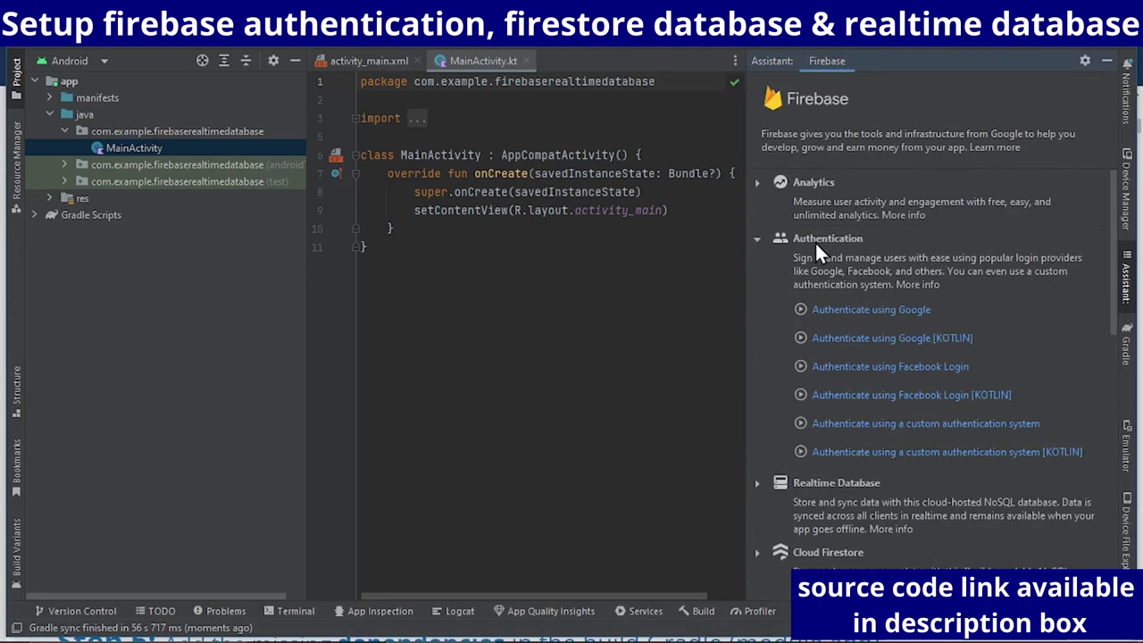
left_click(849, 425)
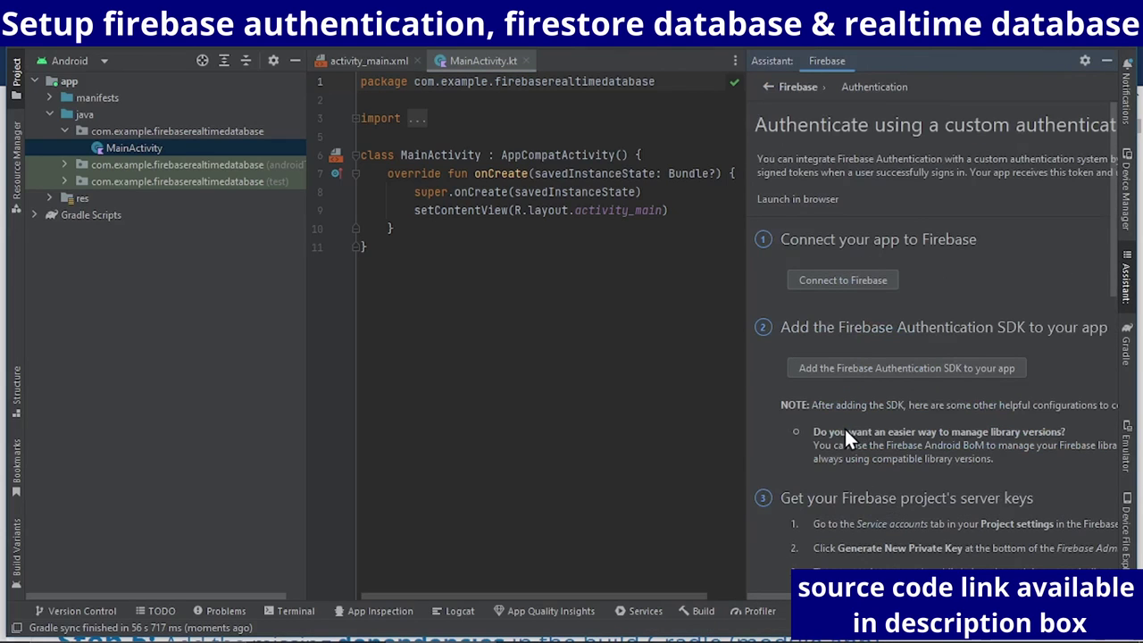
left_click(838, 276)
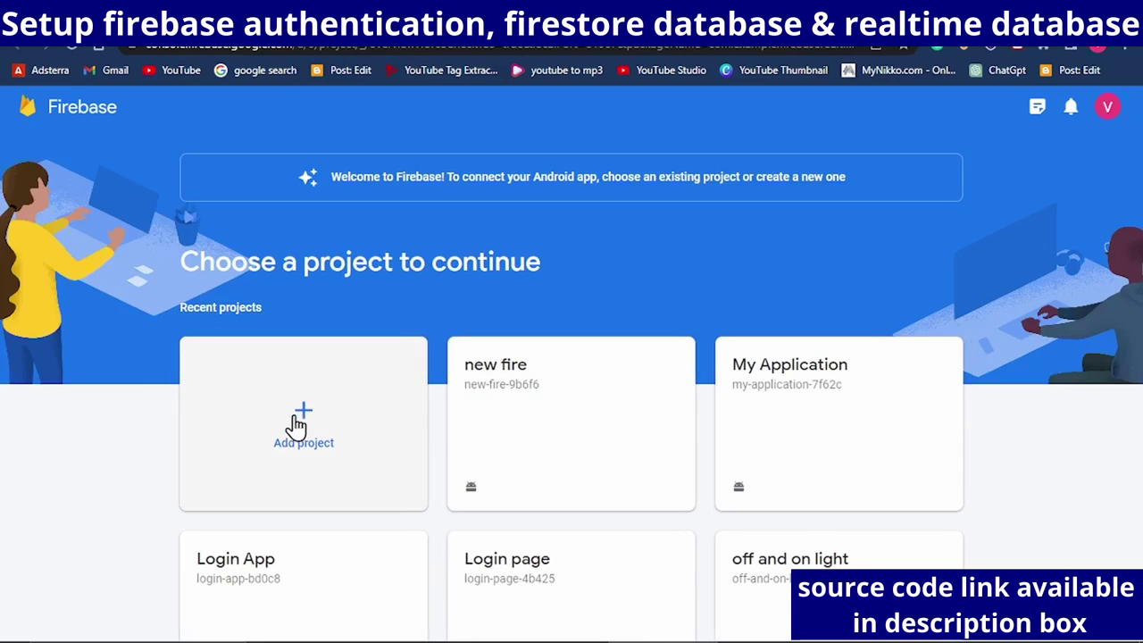
Create a new Firebase project named FIREBASE REALTIME DATABASE with Google Analytics enabled under the codinghub.co.in account
left_click(297, 424)
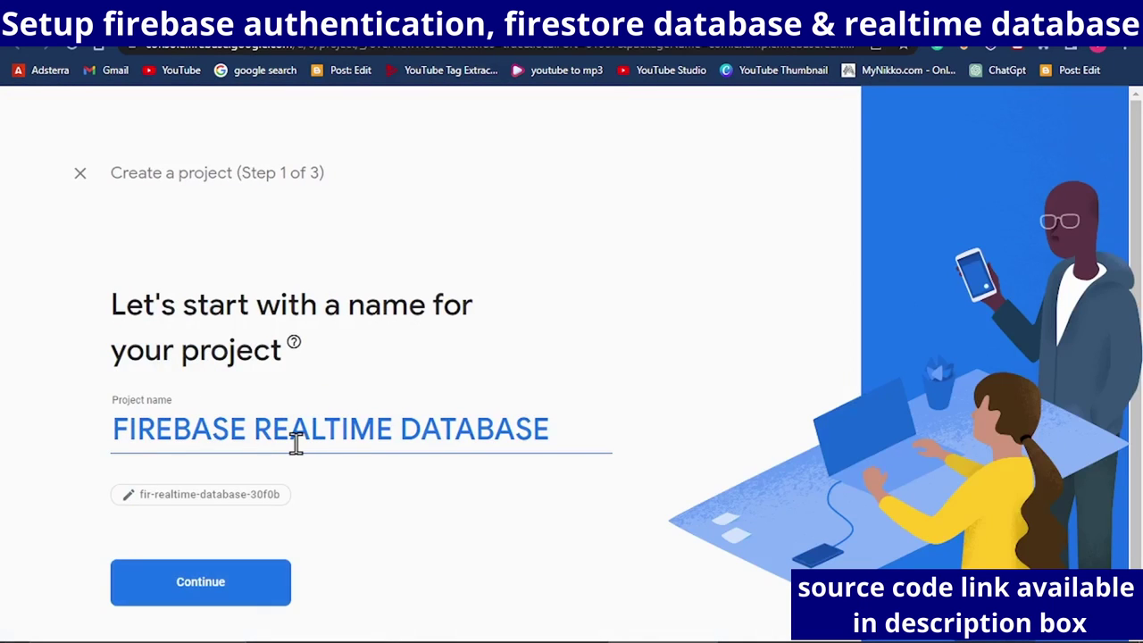
left_click(223, 585)
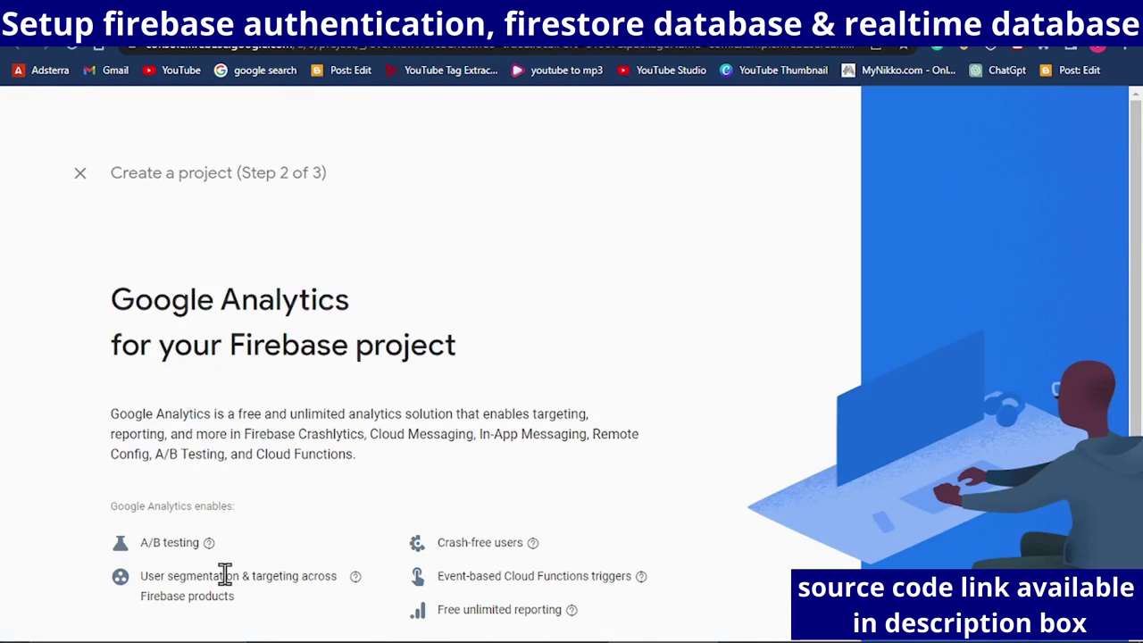
scroll(397, 529, "down", 3)
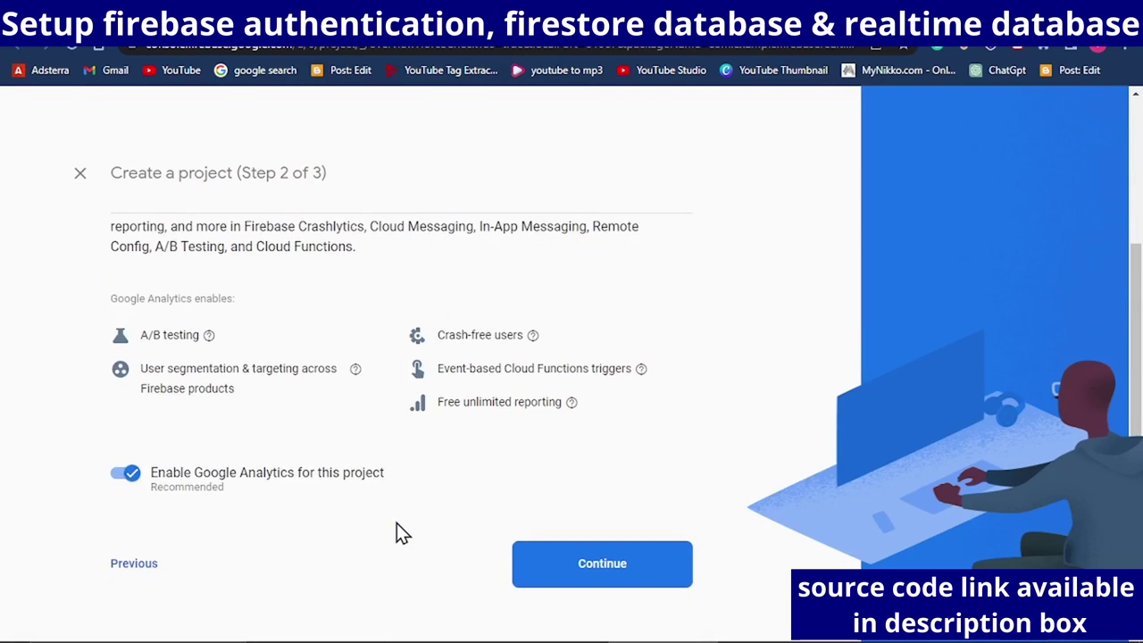
left_click(561, 571)
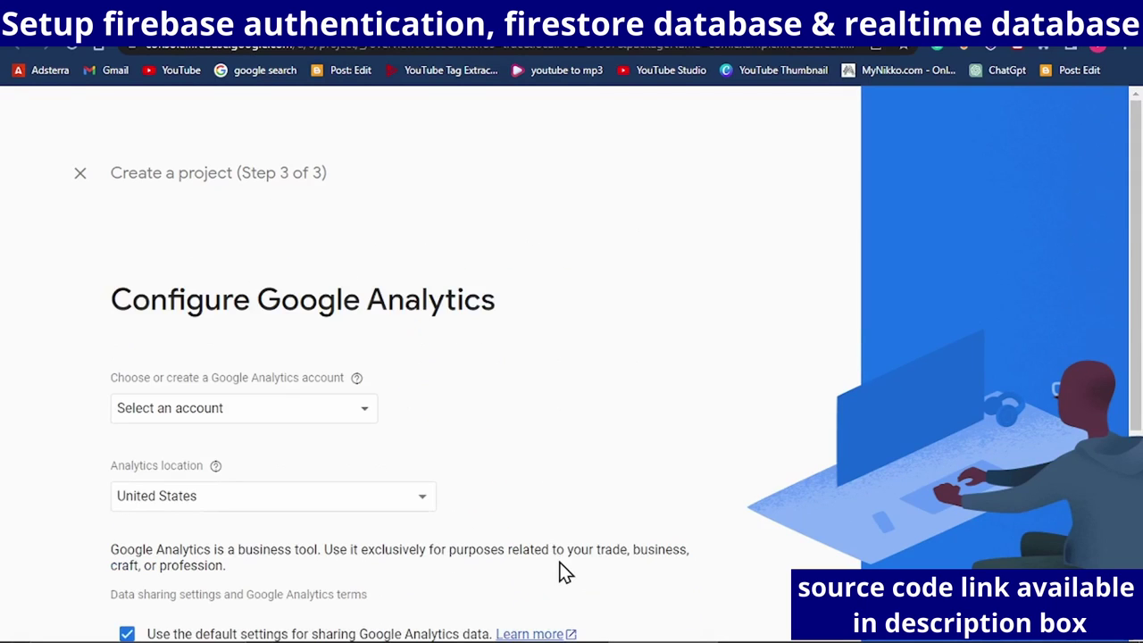
left_click(357, 416)
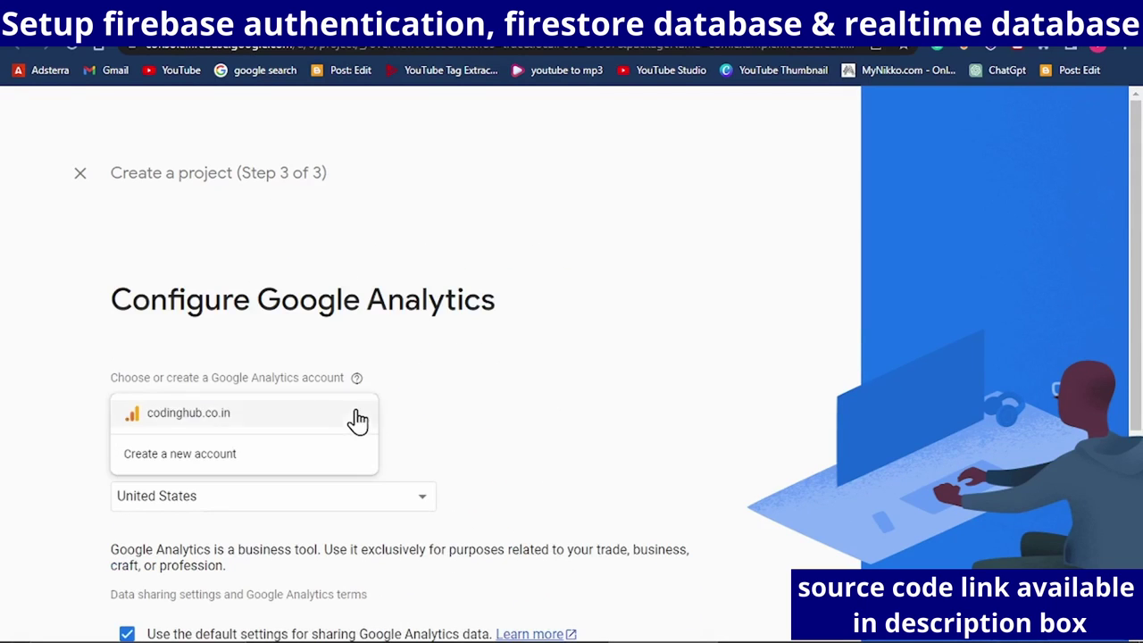
left_click(217, 417)
scroll(313, 417, "down", 1)
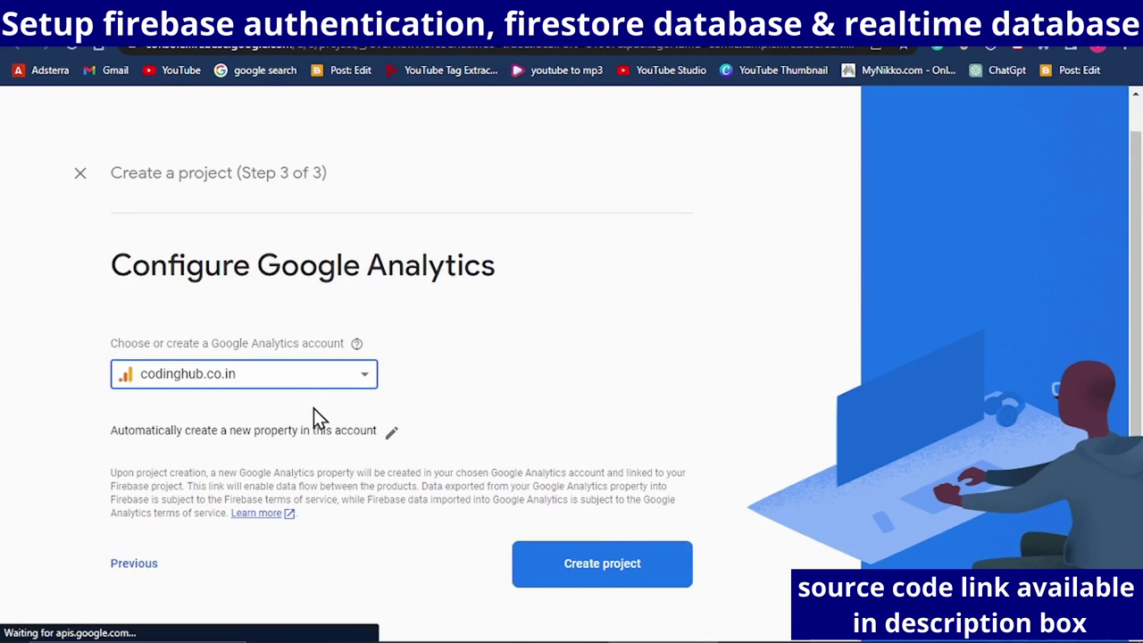
left_click(619, 563)
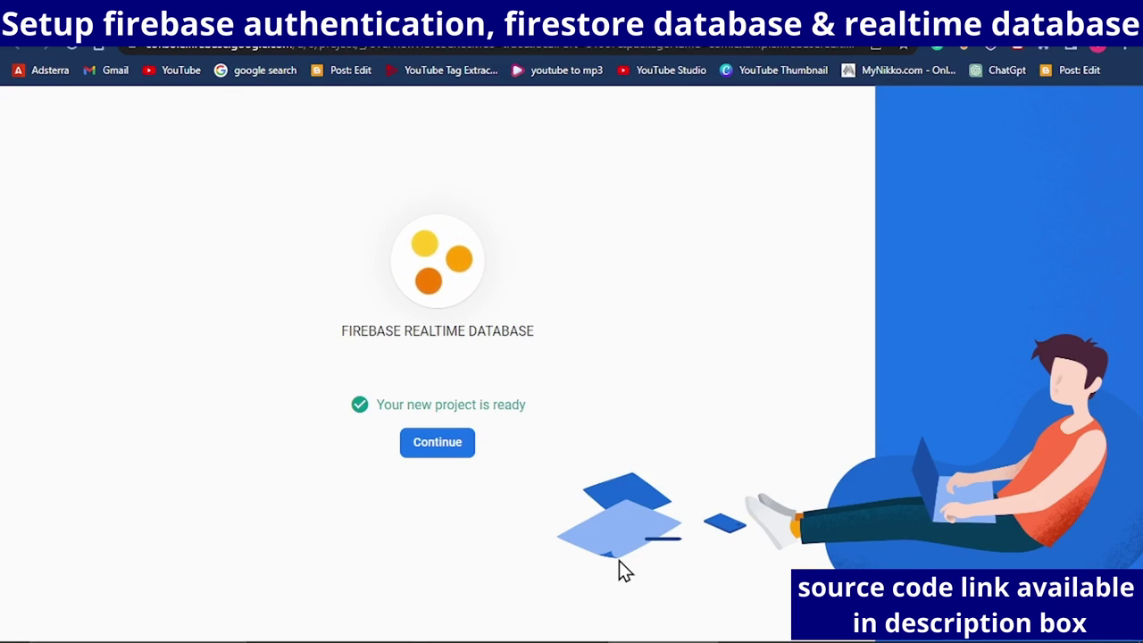
Connect the new project's Firebase Android app to the Android Studio project and switch back to Android Studio
left_click(444, 449)
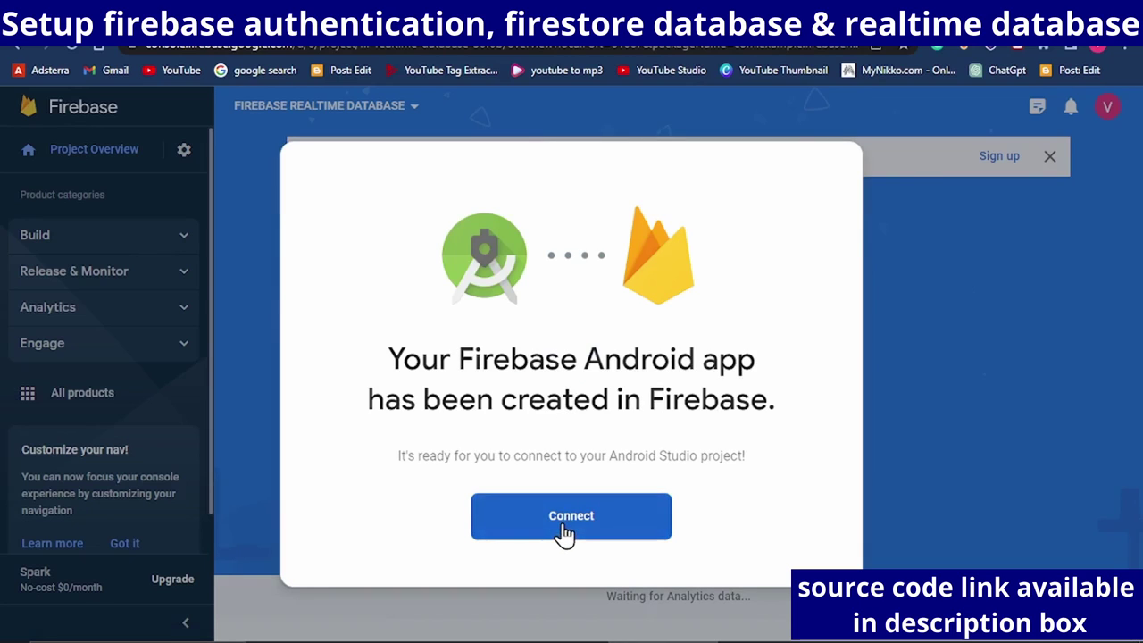
left_click(564, 533)
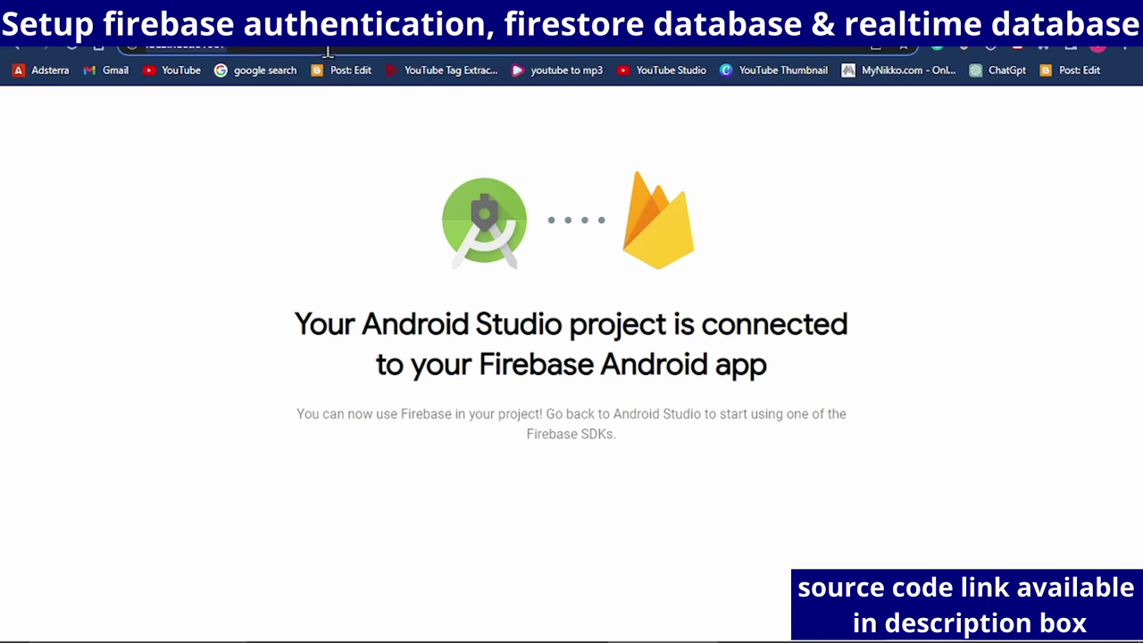
key("alt+Tab")
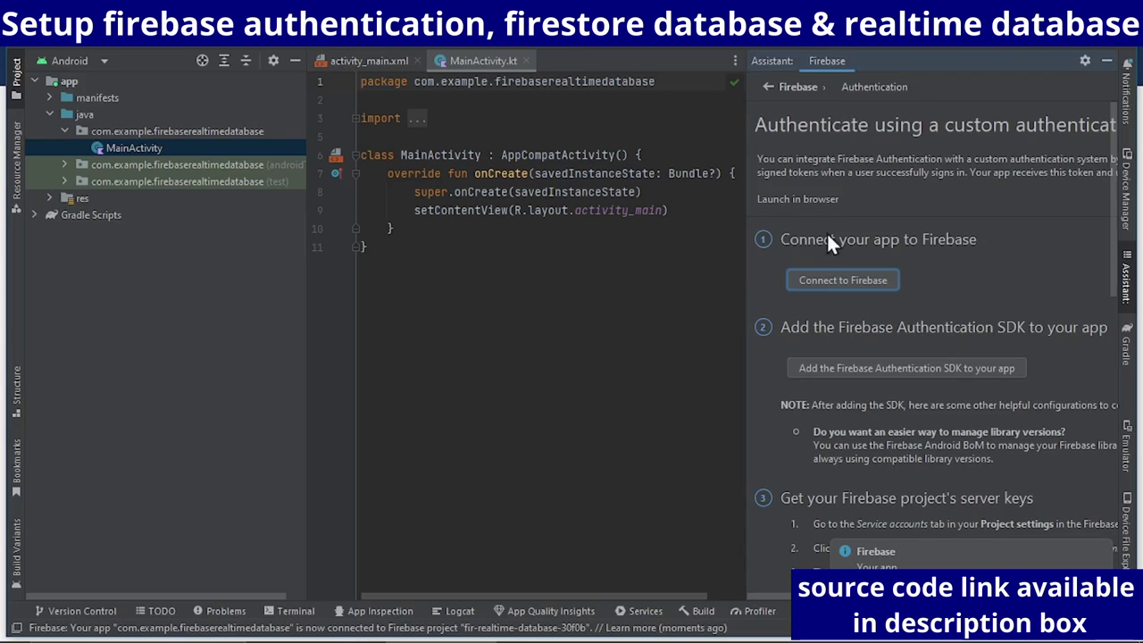
Add the Firebase Authentication SDK to the app, accepting the Gradle changes, and return to the Firebase feature list
left_click(831, 368)
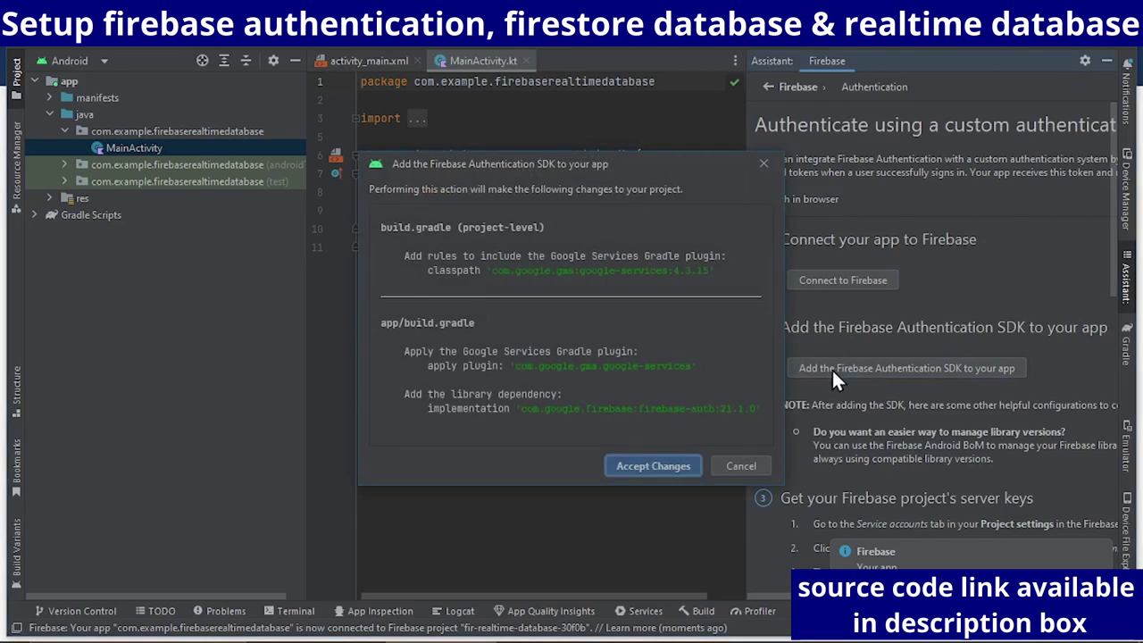
left_click(652, 466)
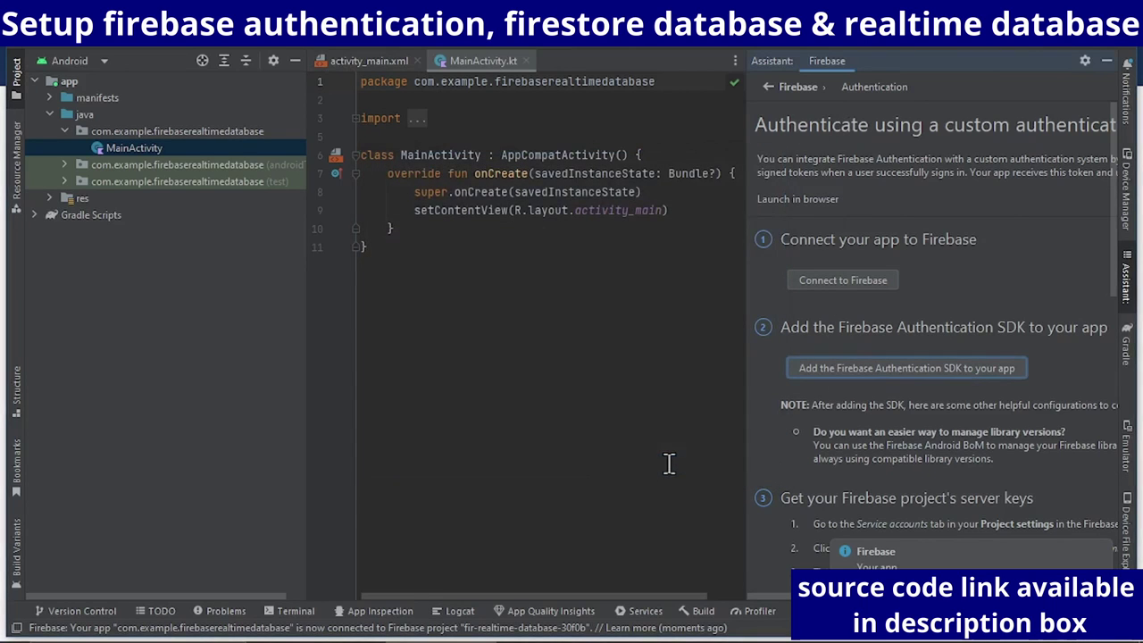
left_click(768, 90)
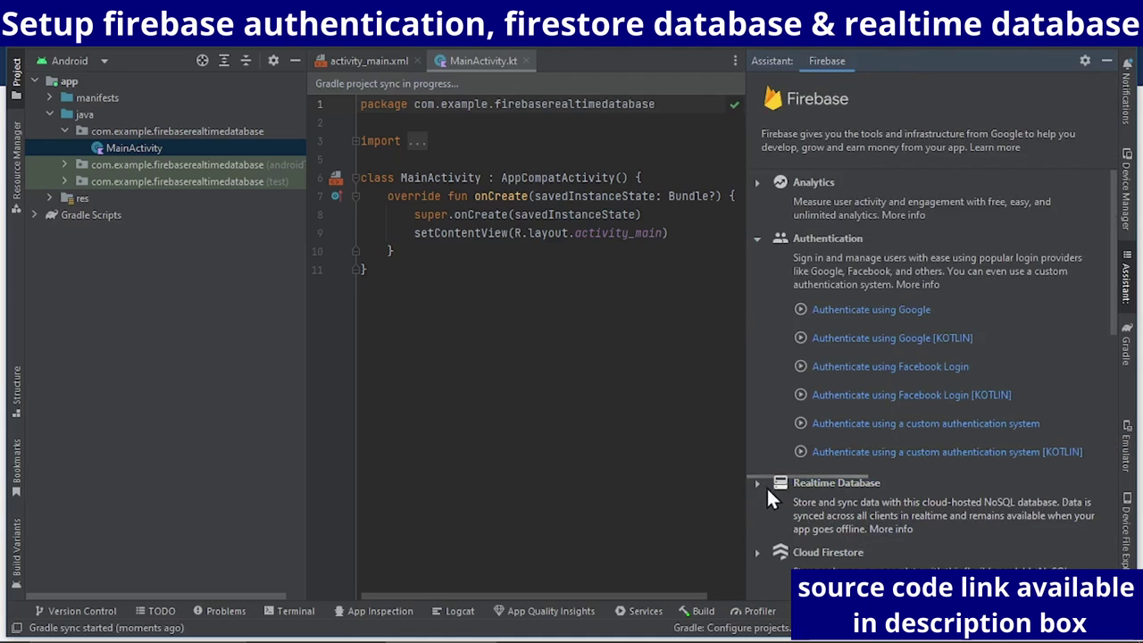
Add the Realtime Database SDK from its getting-started guide, accept the build.gradle change, and return to the Firebase feature list
left_click(758, 482)
scroll(801, 491, "down", 3)
scroll(802, 490, "down", 2)
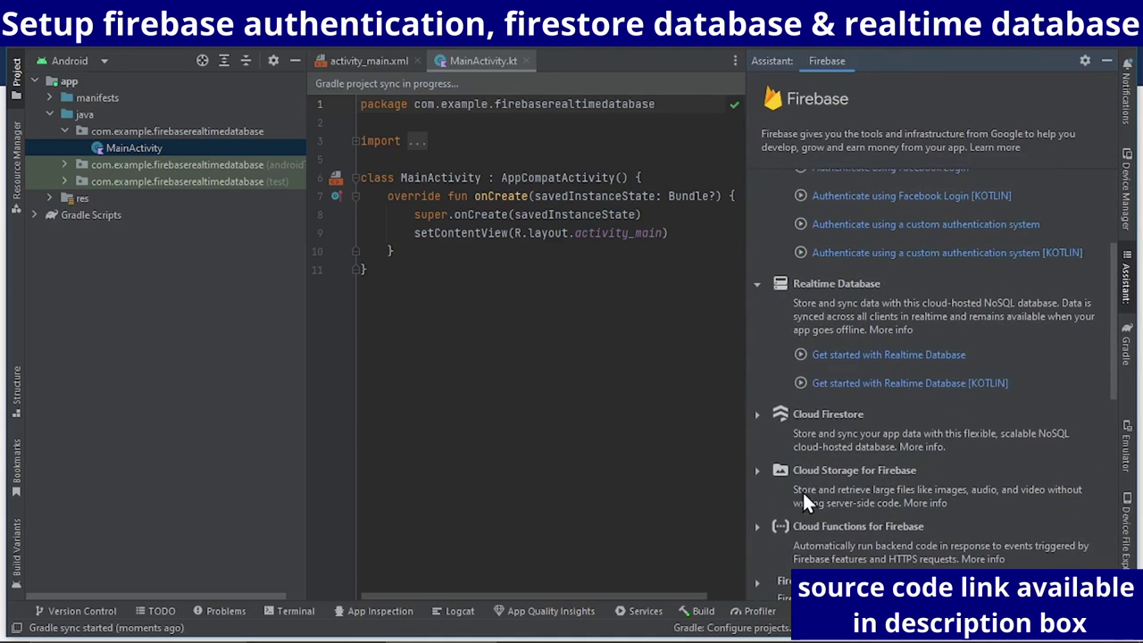
left_click(862, 359)
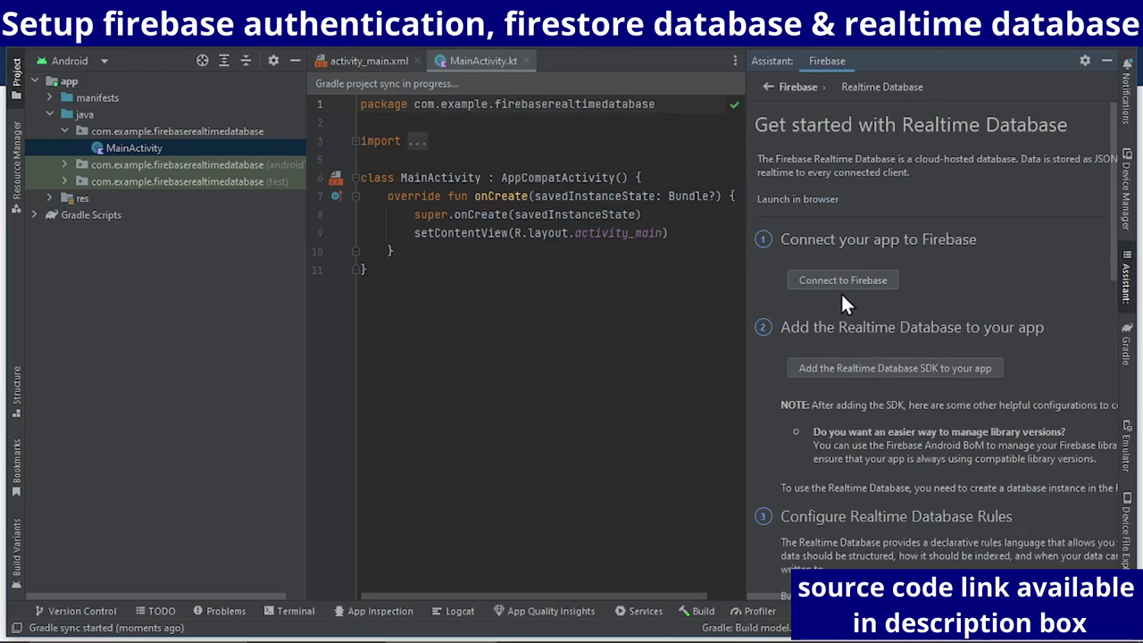
left_click(849, 367)
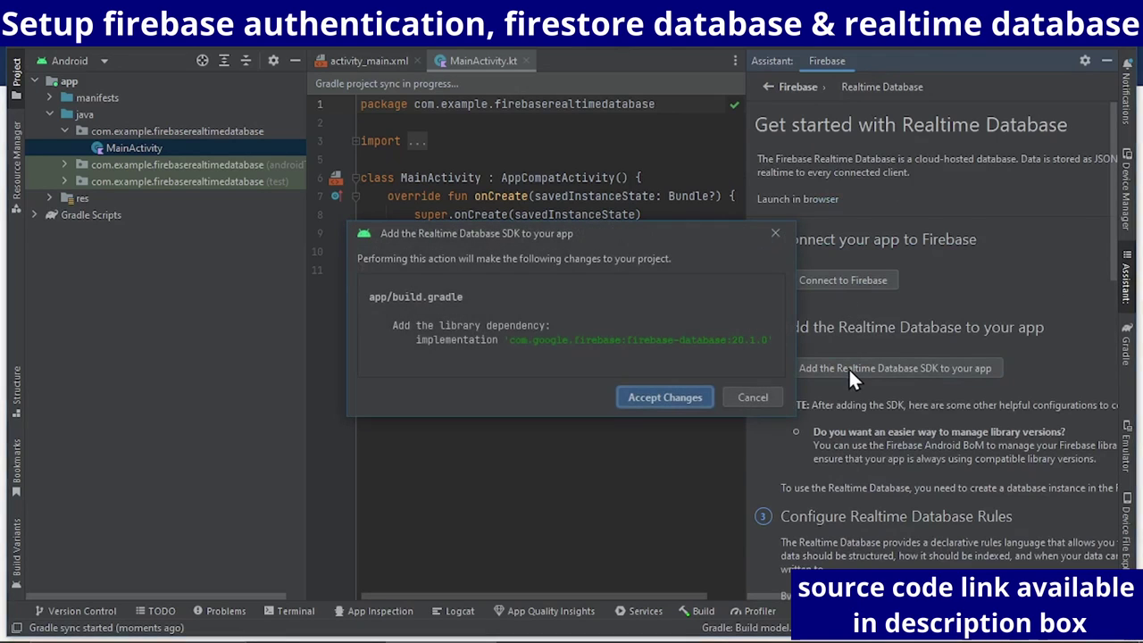
left_click(692, 398)
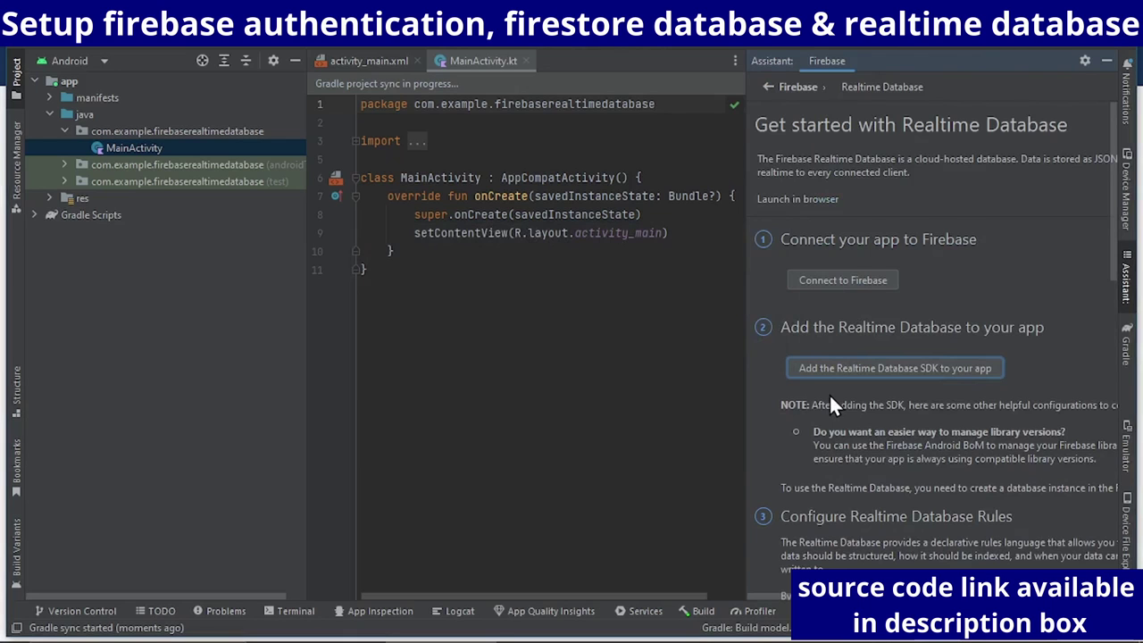
scroll(830, 401, "down", 1)
scroll(829, 395, "down", 5)
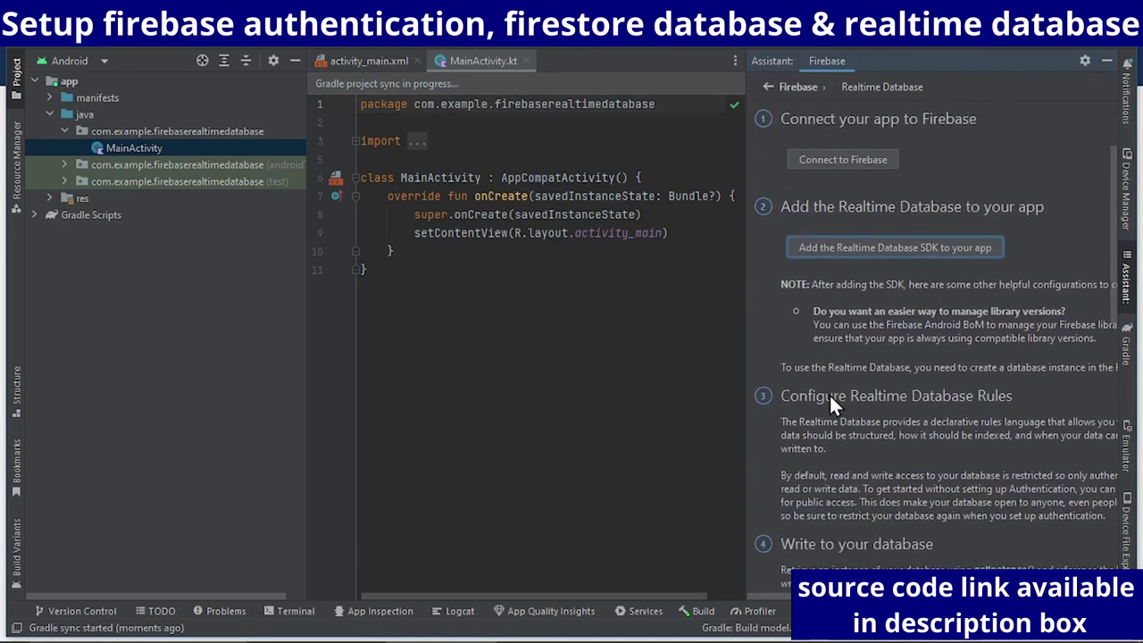
scroll(830, 400, "up", 8)
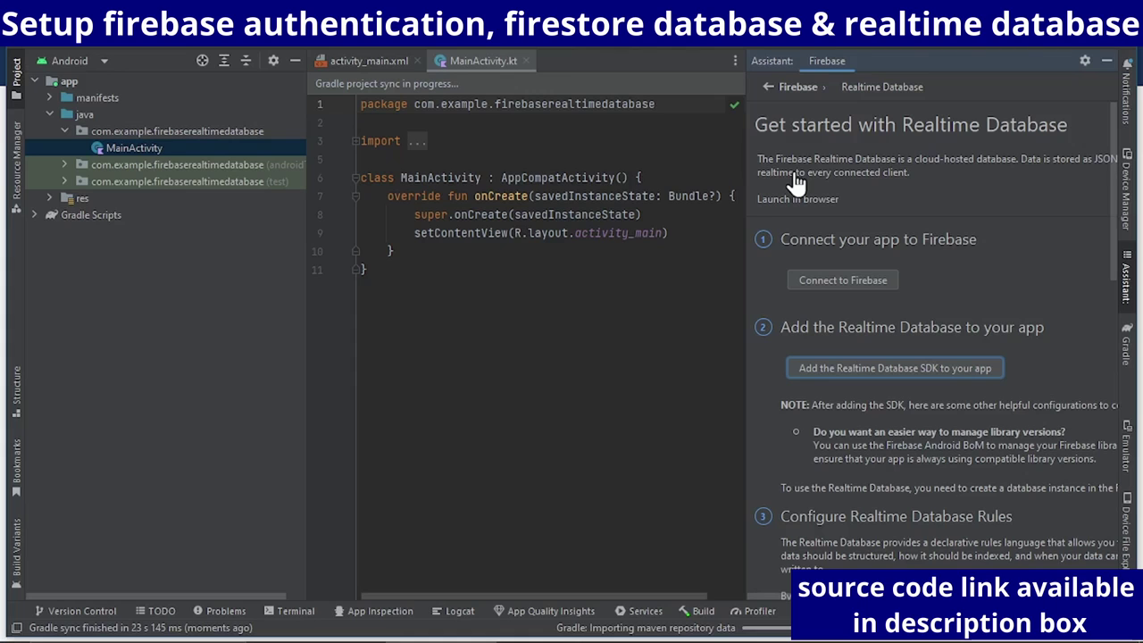
left_click(786, 86)
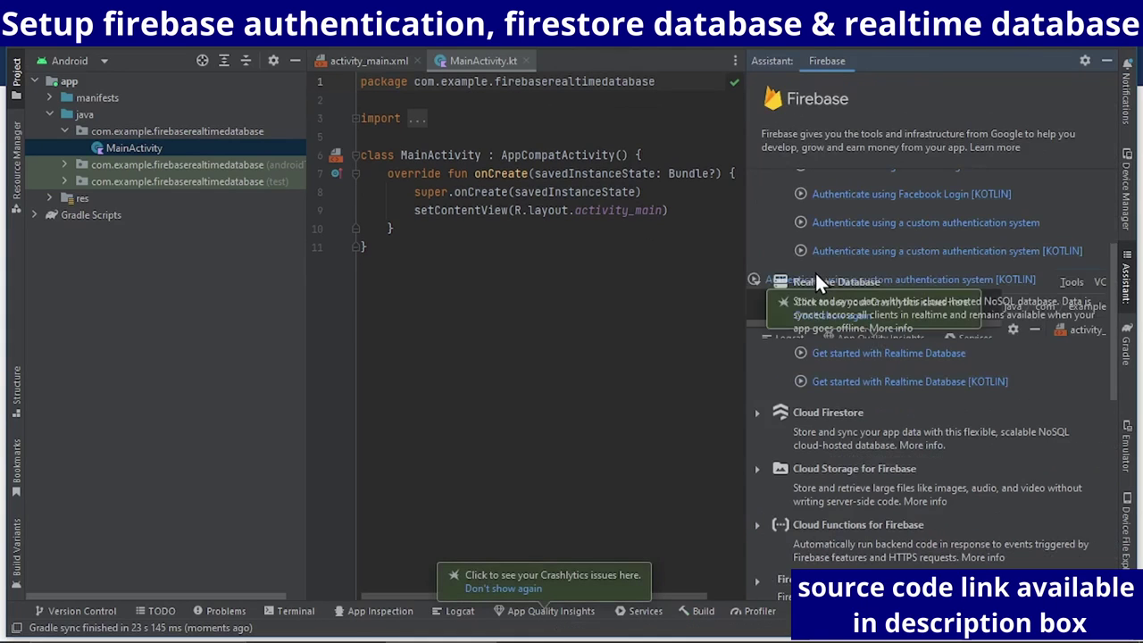
Add the Cloud Firestore SDK to the app from its getting-started guide and accept the build.gradle change
left_click(755, 413)
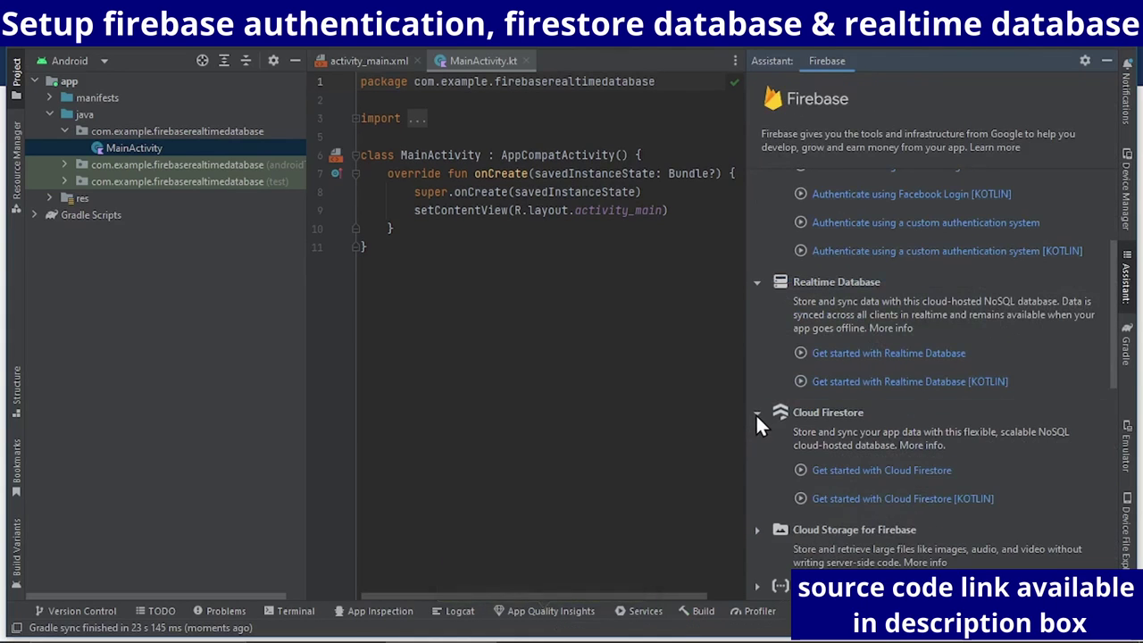
left_click(835, 473)
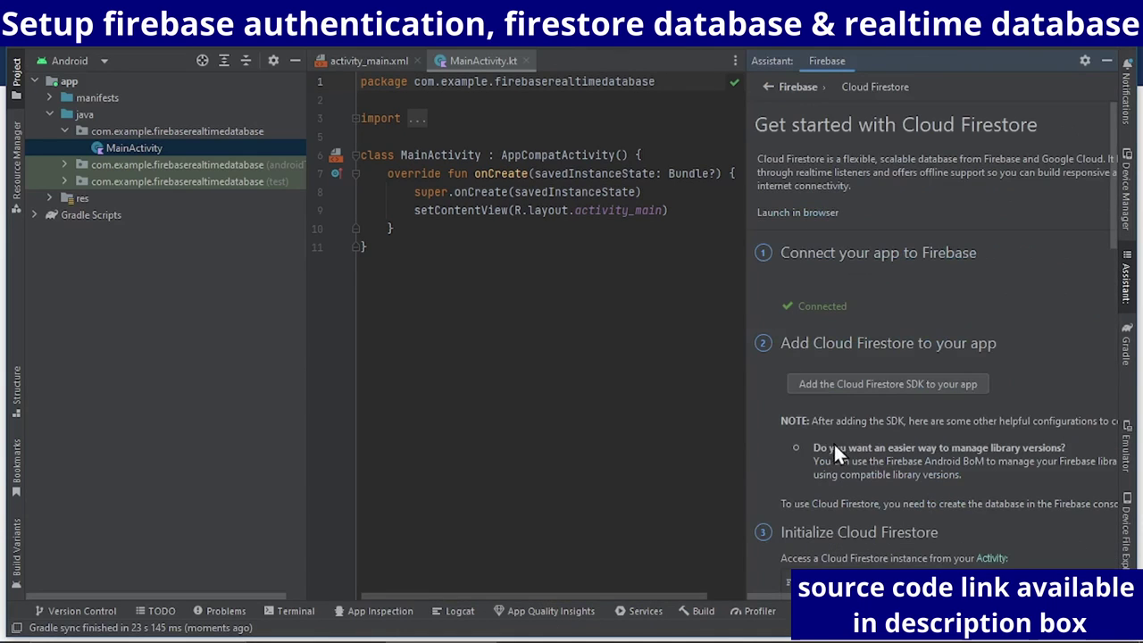
left_click(823, 384)
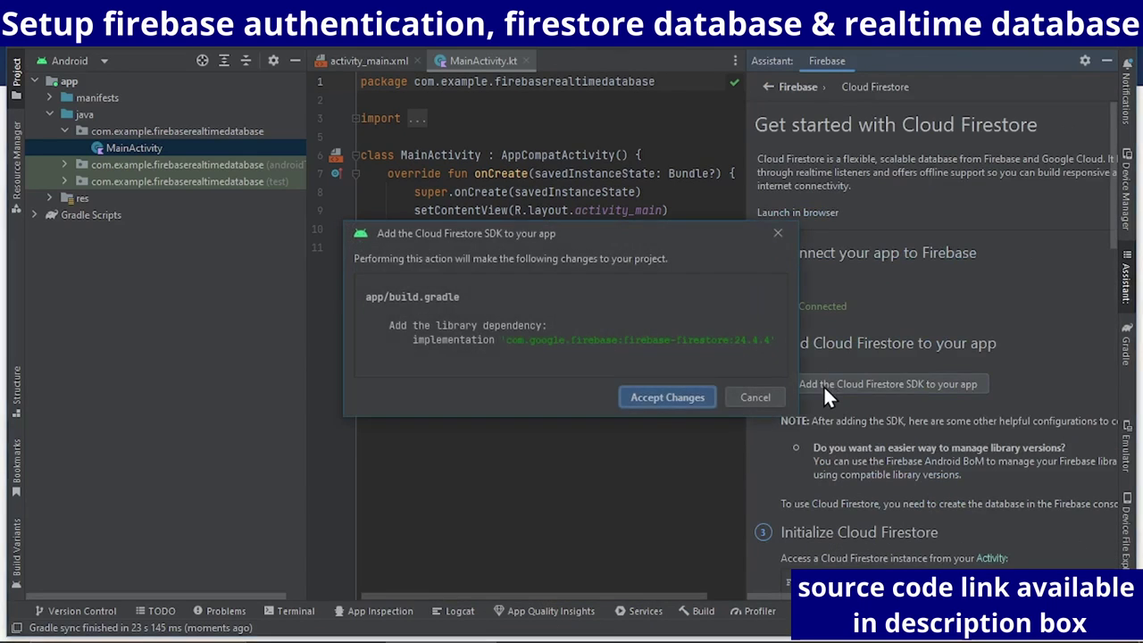
left_click(705, 395)
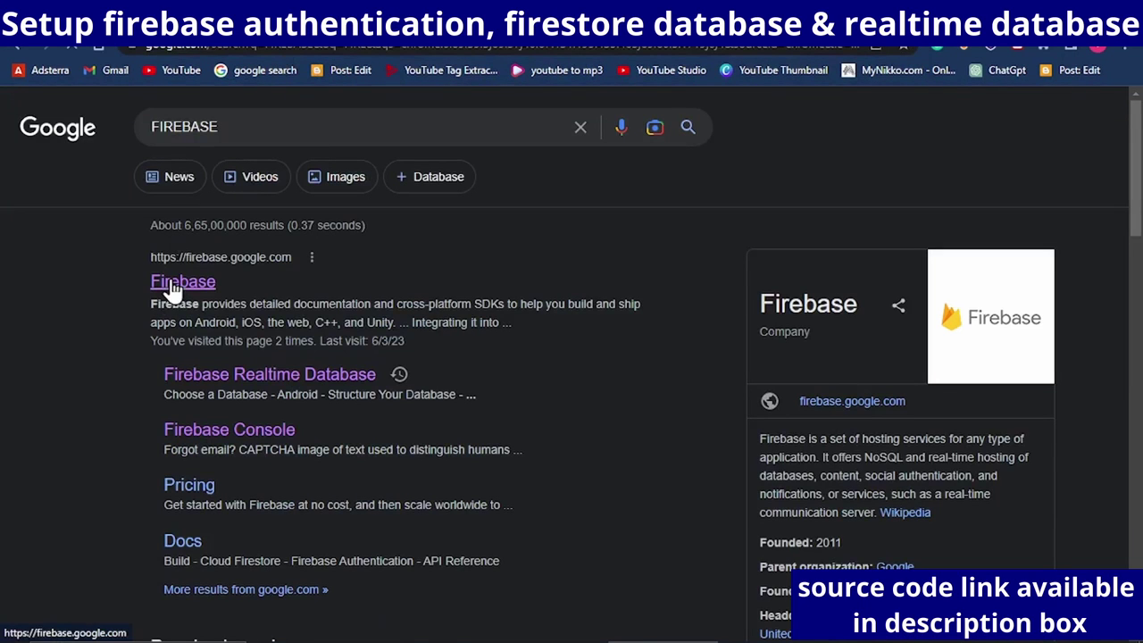
Go to the Firebase console from the Firebase website and open the FIREBASE REALTIME DATABASE project
left_click(171, 288)
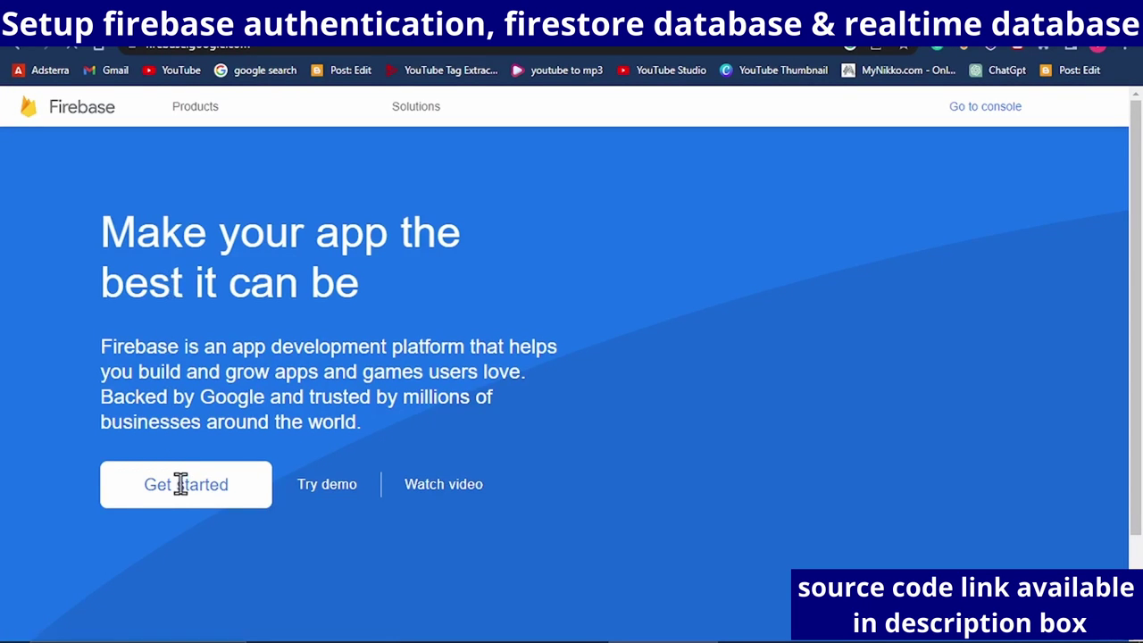
left_click(181, 492)
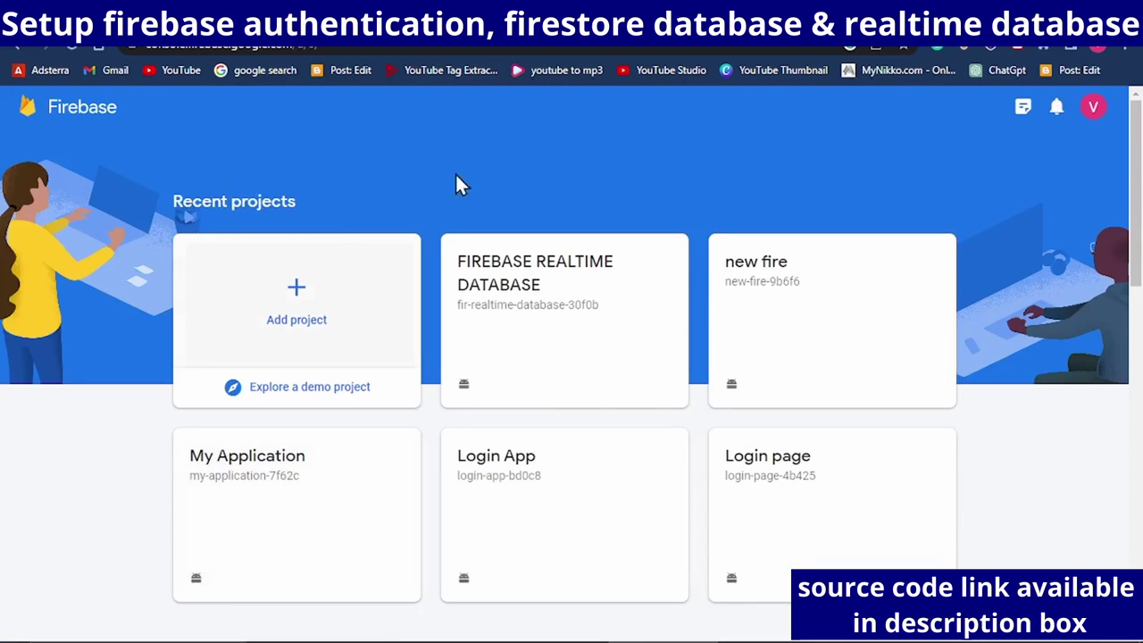
left_click(501, 281)
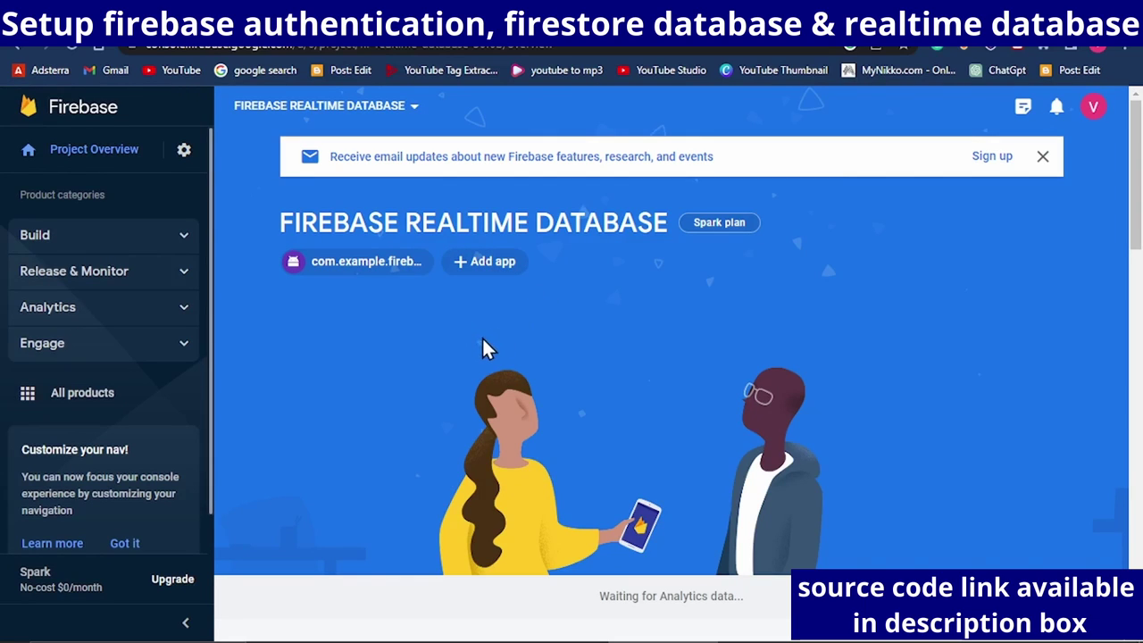
Open Authentication, Firestore Database and Realtime Database from the Build products so they are added to the project shortcuts
left_click(143, 242)
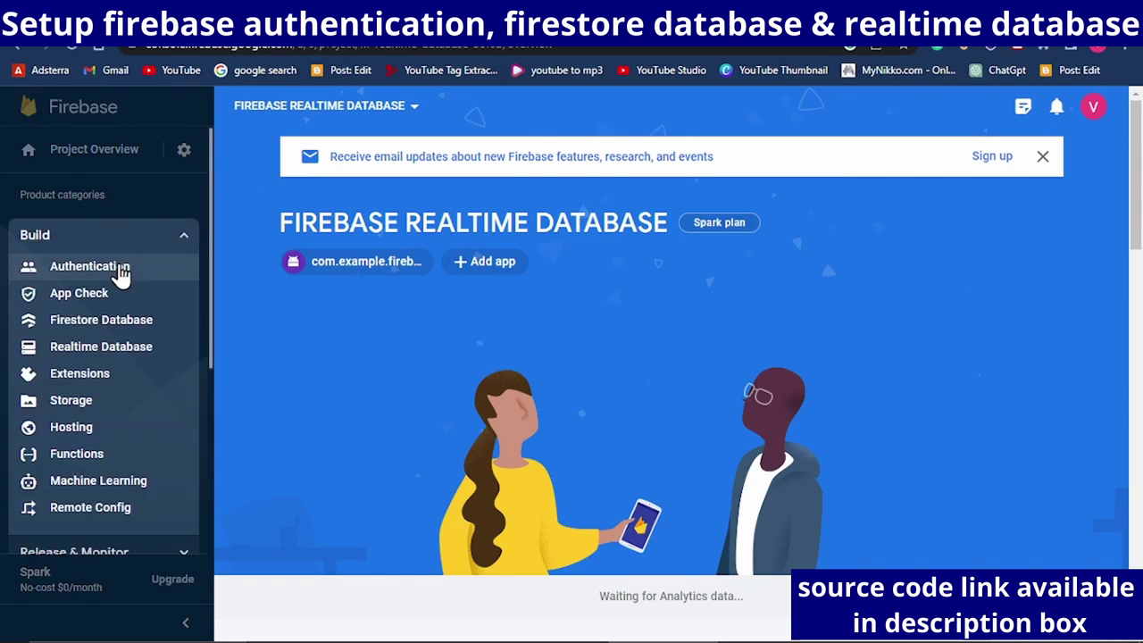
left_click(118, 266)
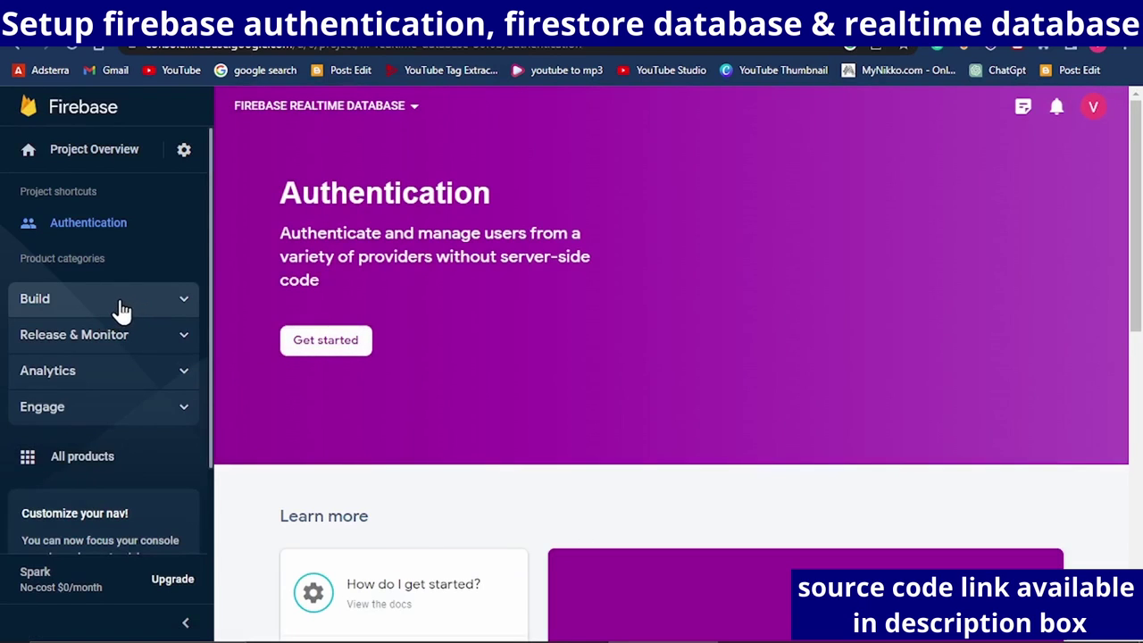
left_click(122, 308)
left_click(95, 386)
left_click(117, 329)
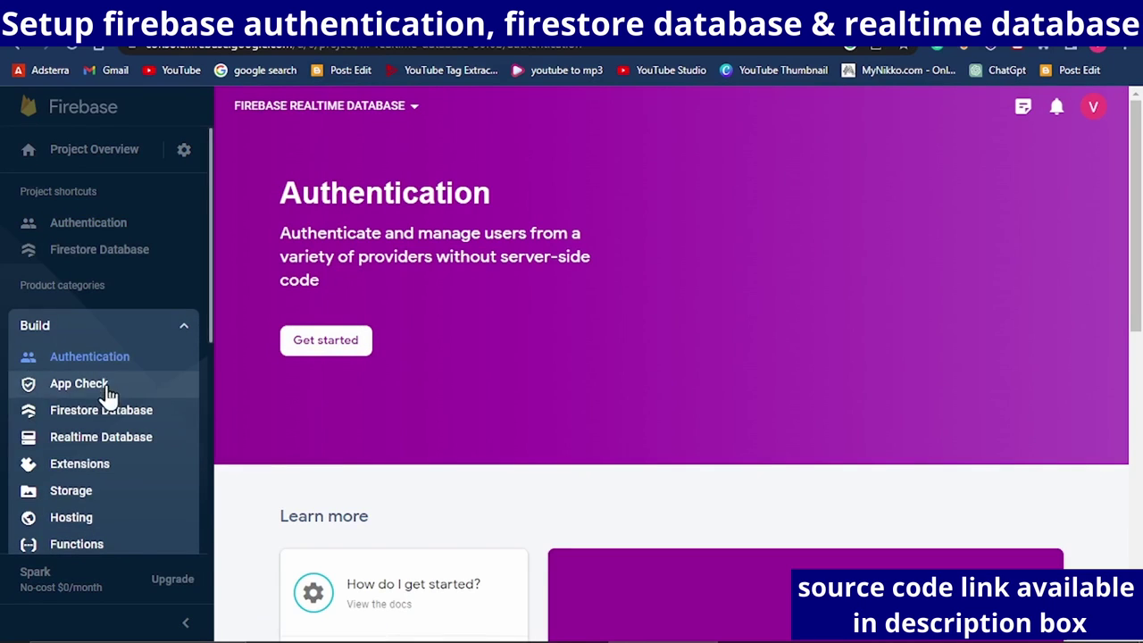
left_click(105, 439)
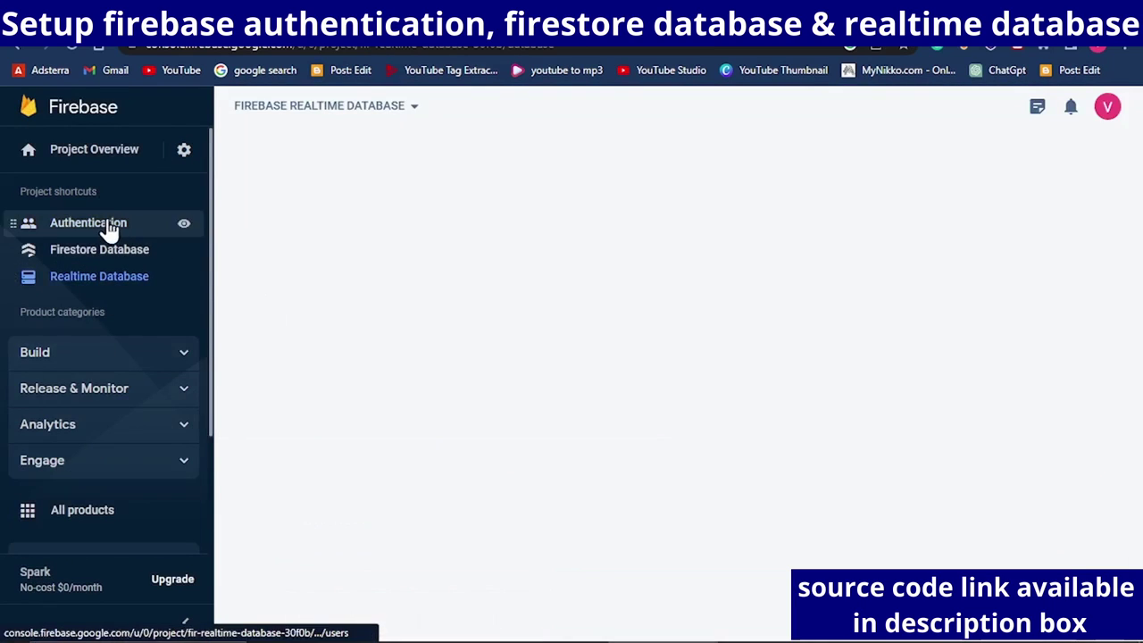
Get started with Authentication and enable the Email/Password sign-in provider
left_click(111, 228)
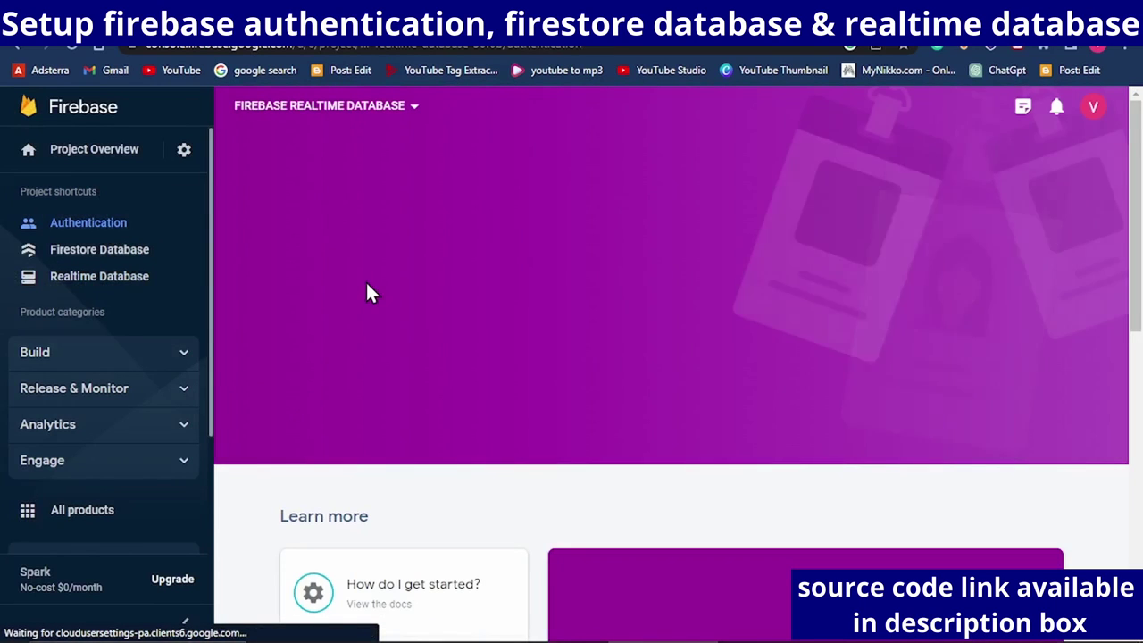
left_click(336, 342)
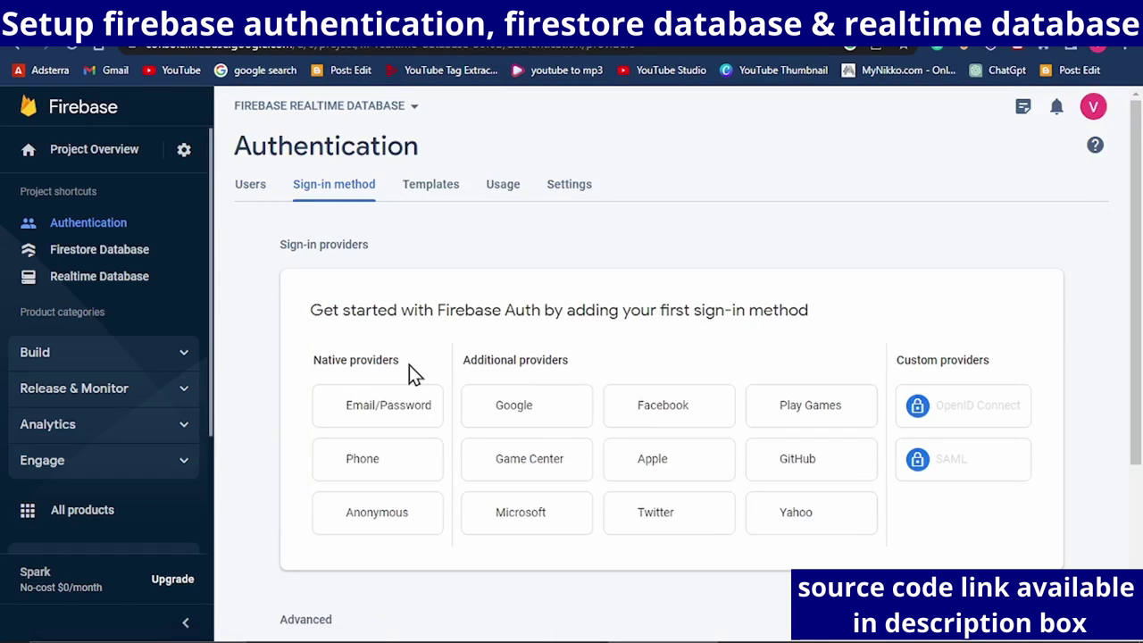
left_click(401, 413)
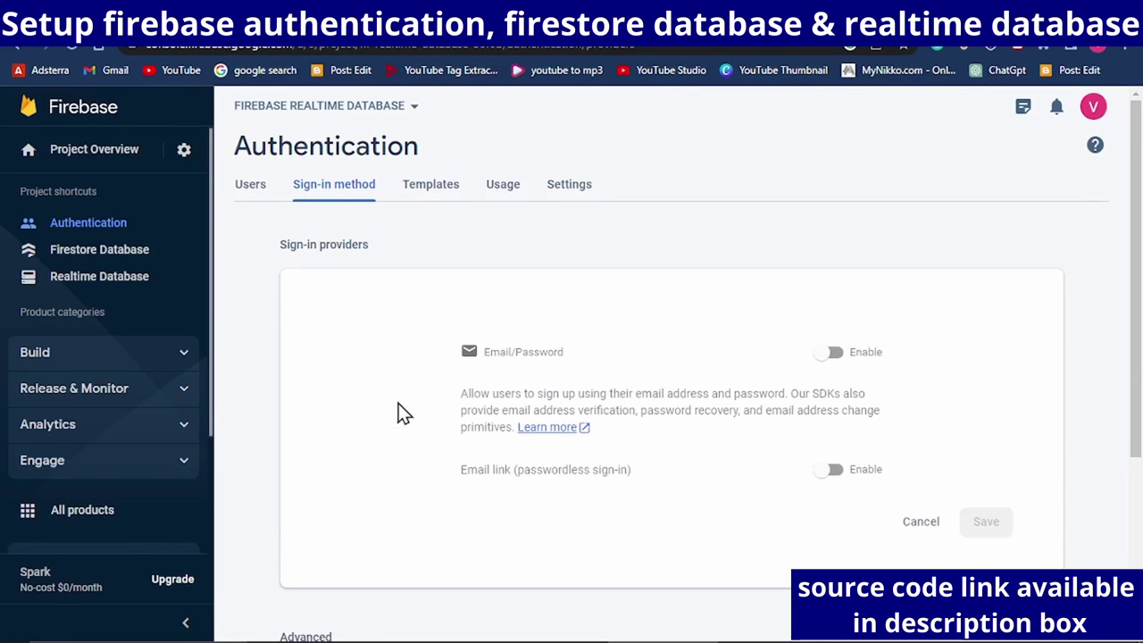
left_click(826, 357)
left_click(976, 530)
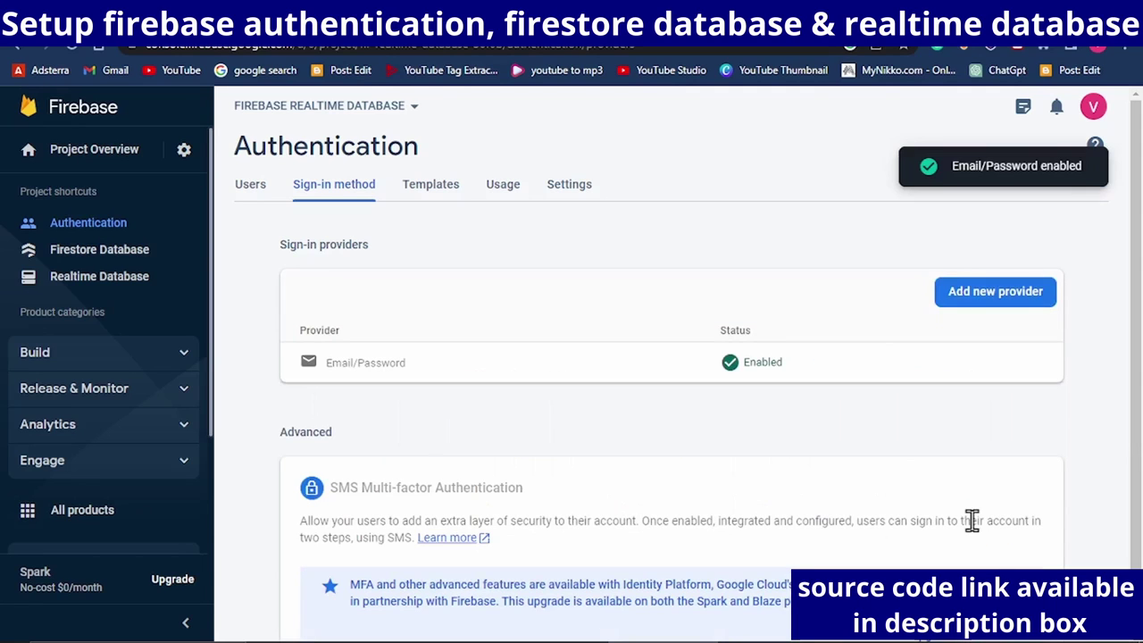
Create a Realtime Database with the default location in test mode, and open its security rules
left_click(123, 256)
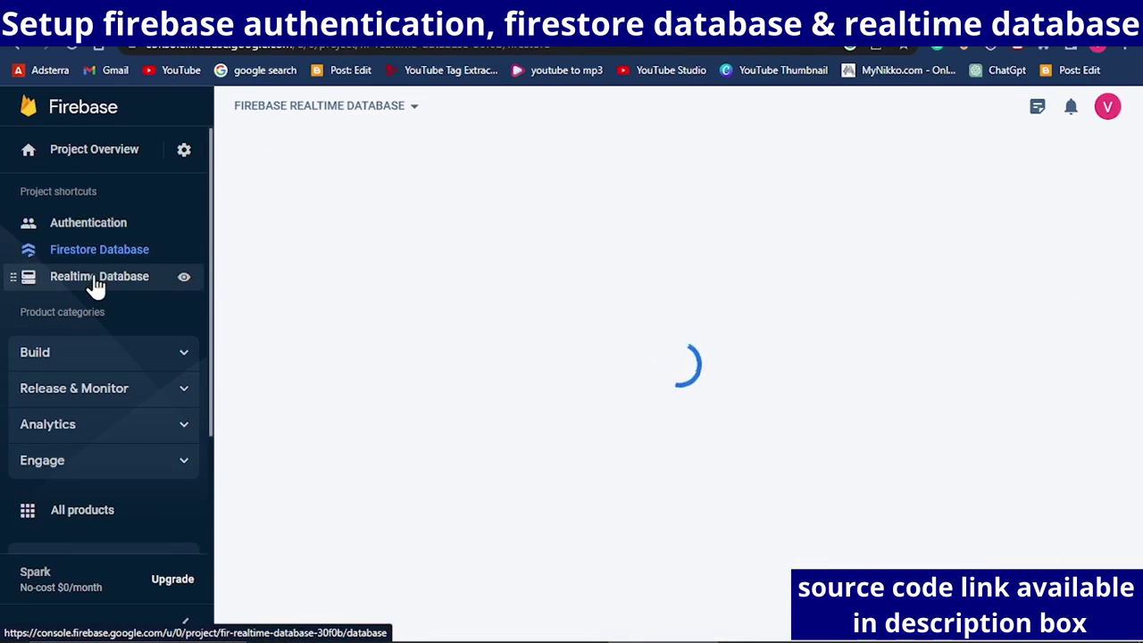
left_click(94, 281)
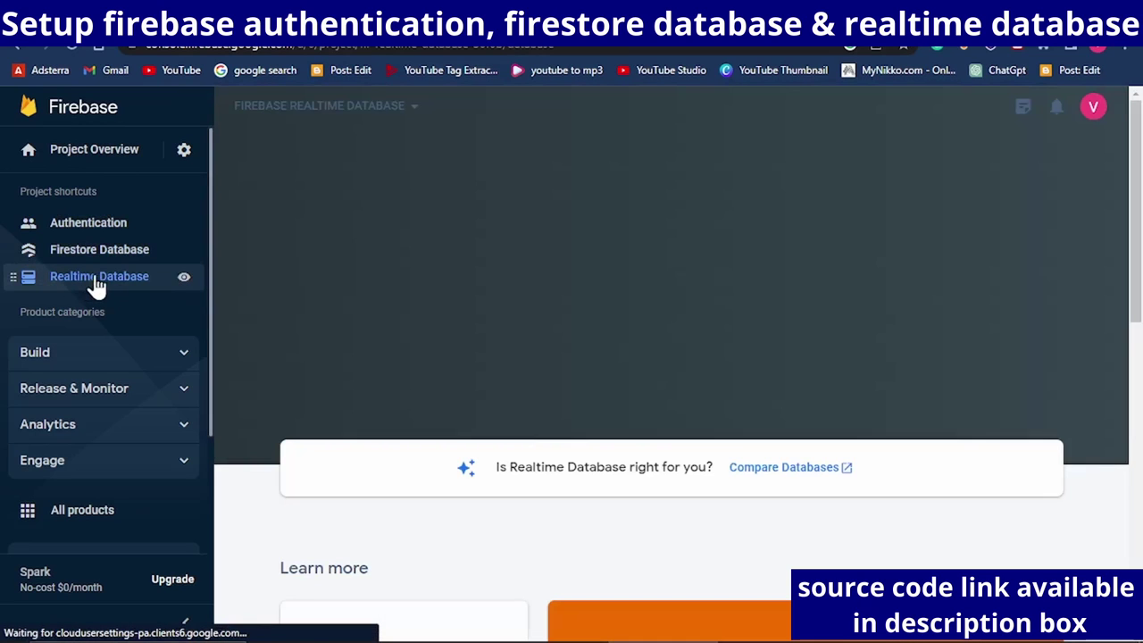
scroll(380, 418, "down", 3)
scroll(380, 418, "up", 2)
scroll(380, 418, "up", 1)
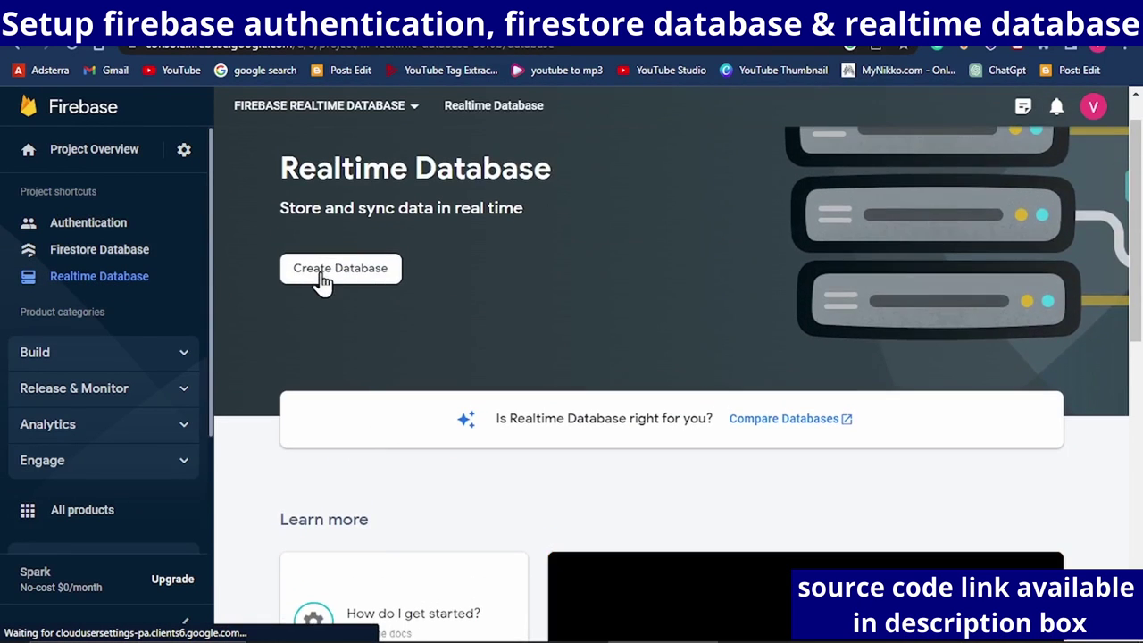
left_click(323, 278)
left_click(866, 485)
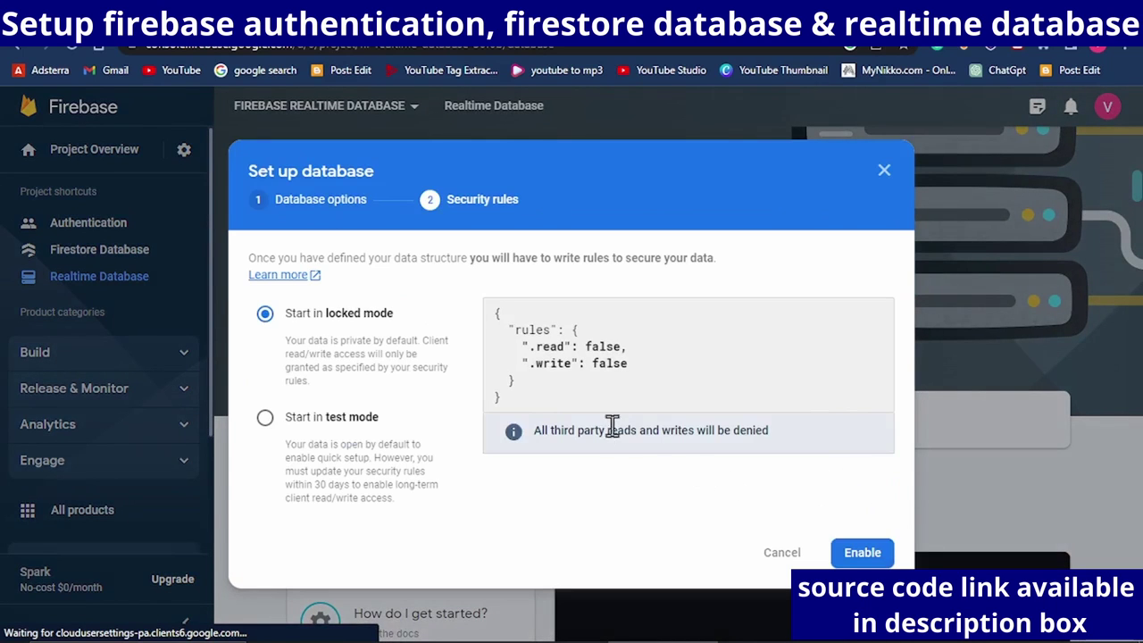
left_click(265, 417)
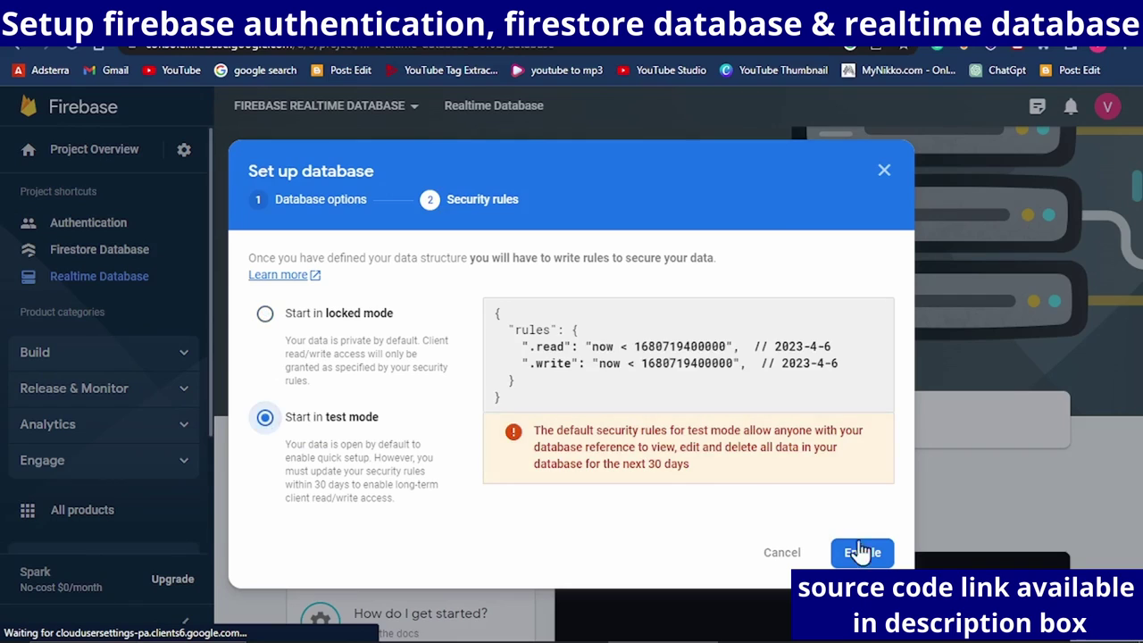
left_click(878, 560)
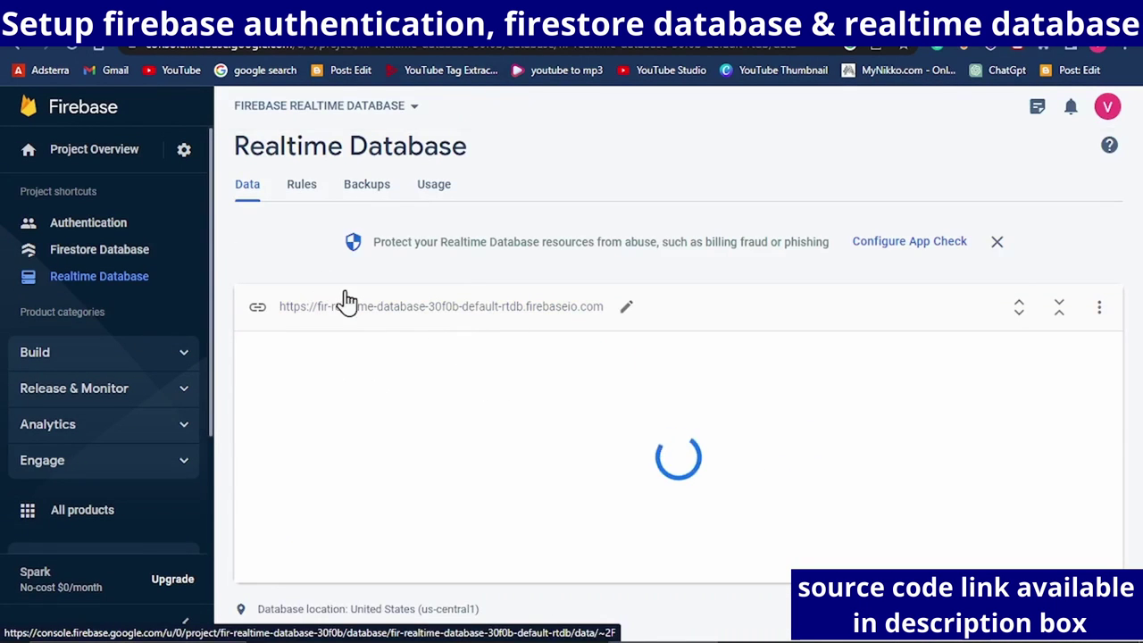
left_click(299, 199)
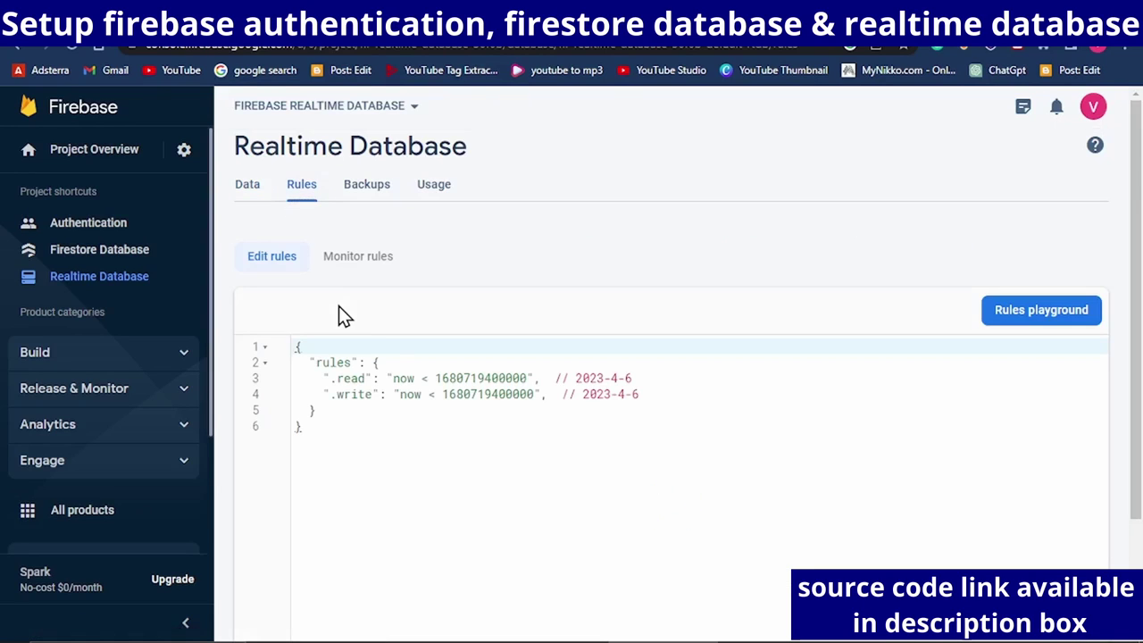
left_click_drag(526, 378, 392, 378)
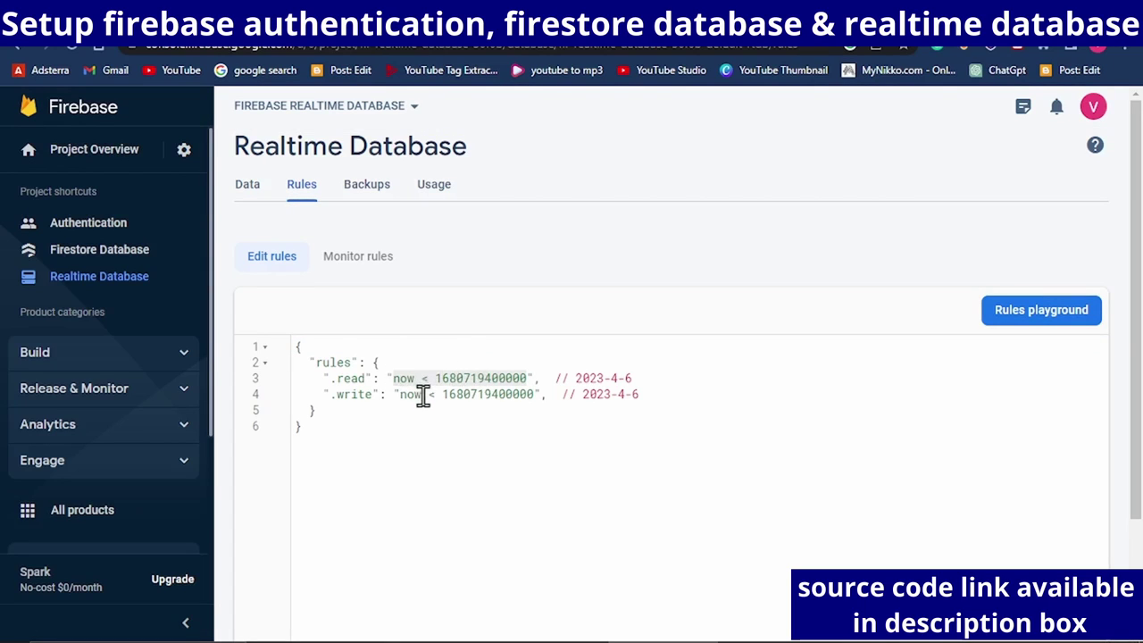
type("TRUE")
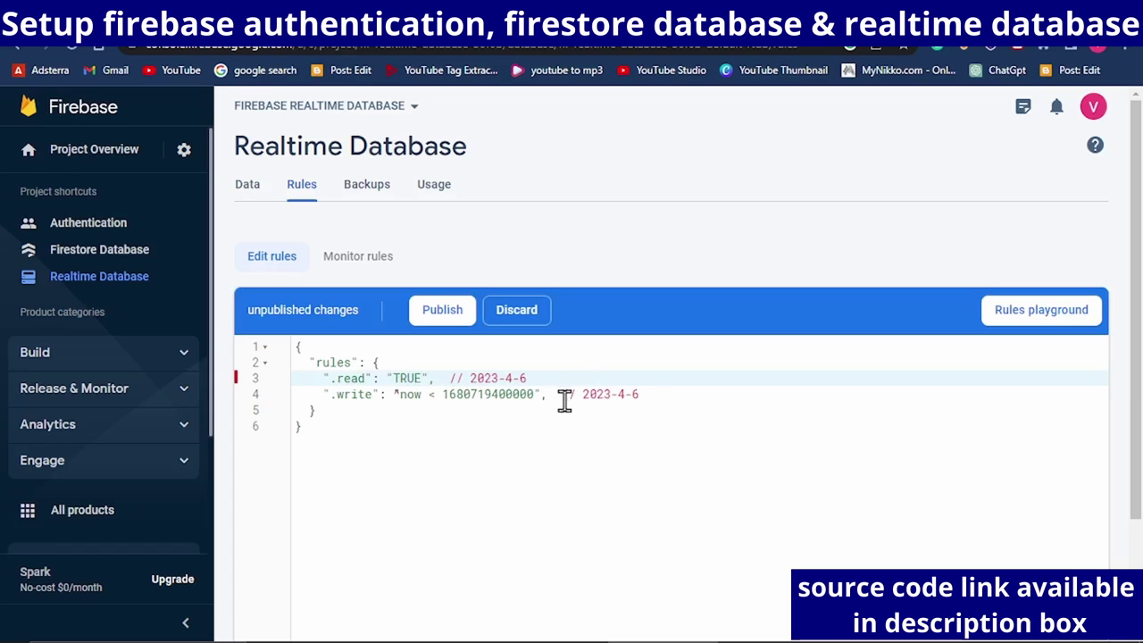
left_click_drag(531, 394, 432, 395)
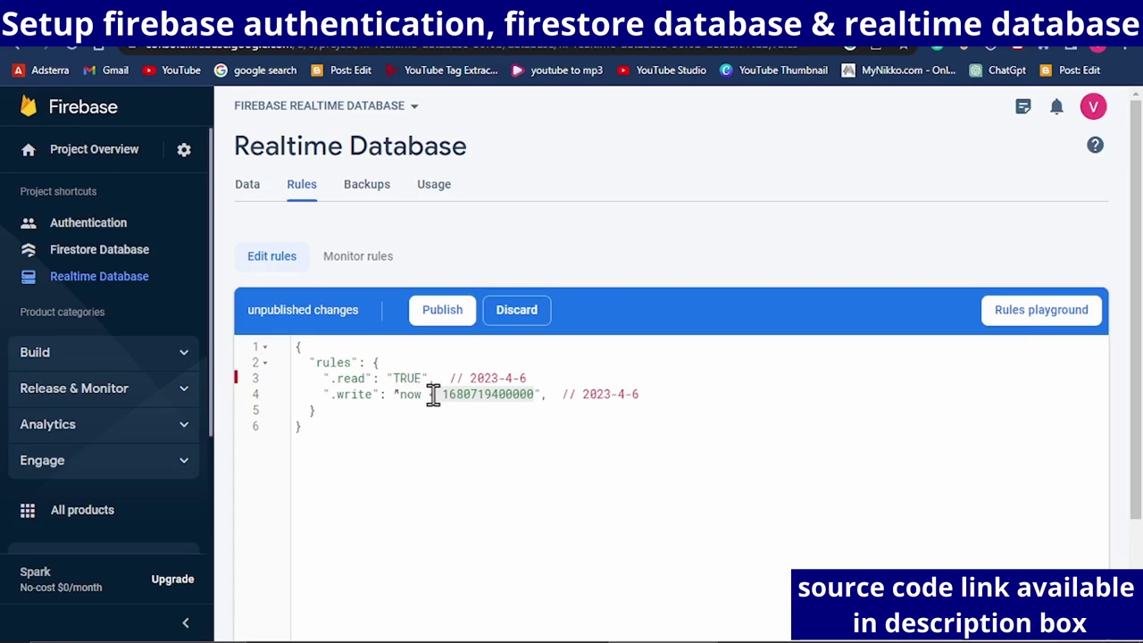
left_click_drag(433, 396, 402, 396)
type("TRUE")
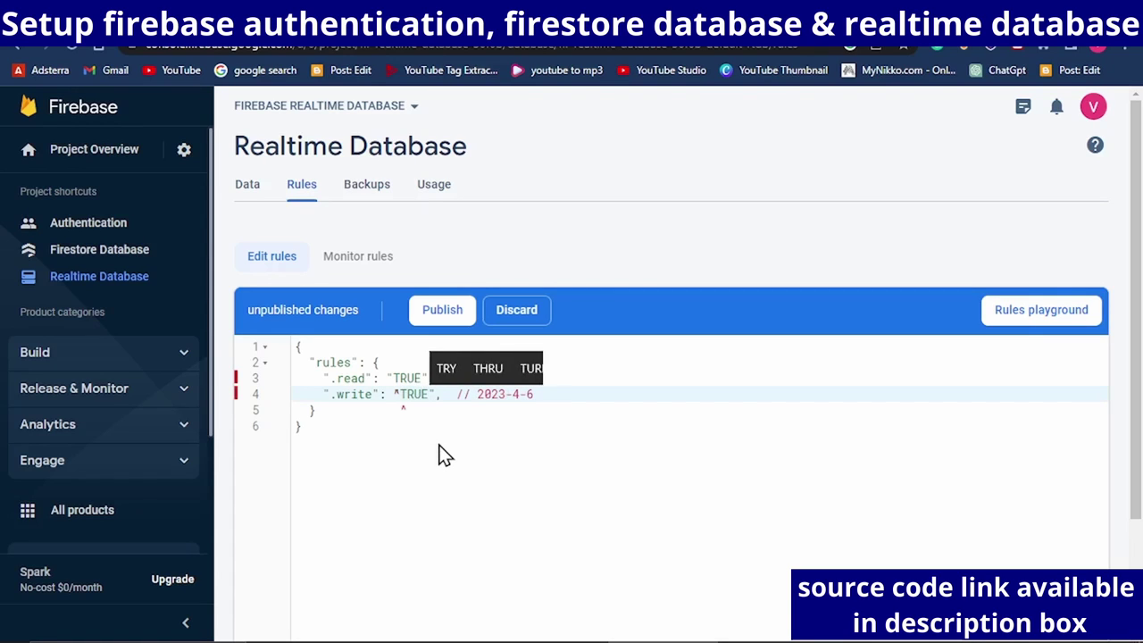
key("ctrl+z")
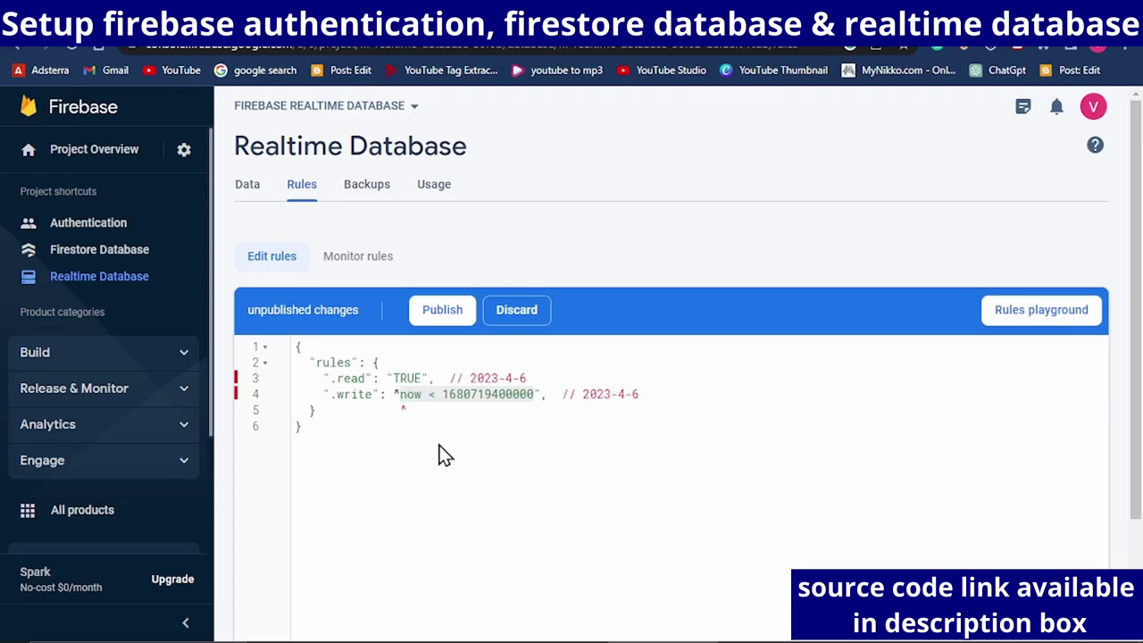
key("ctrl+z")
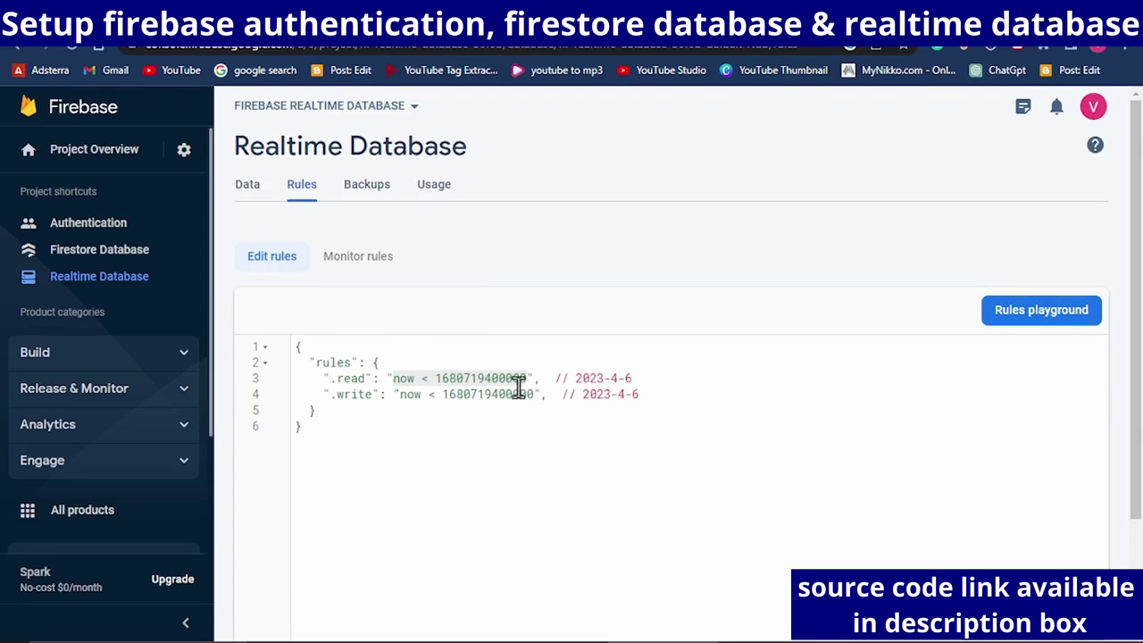
Set both the .read and .write values in the Realtime Database rules to "true"
type("TR")
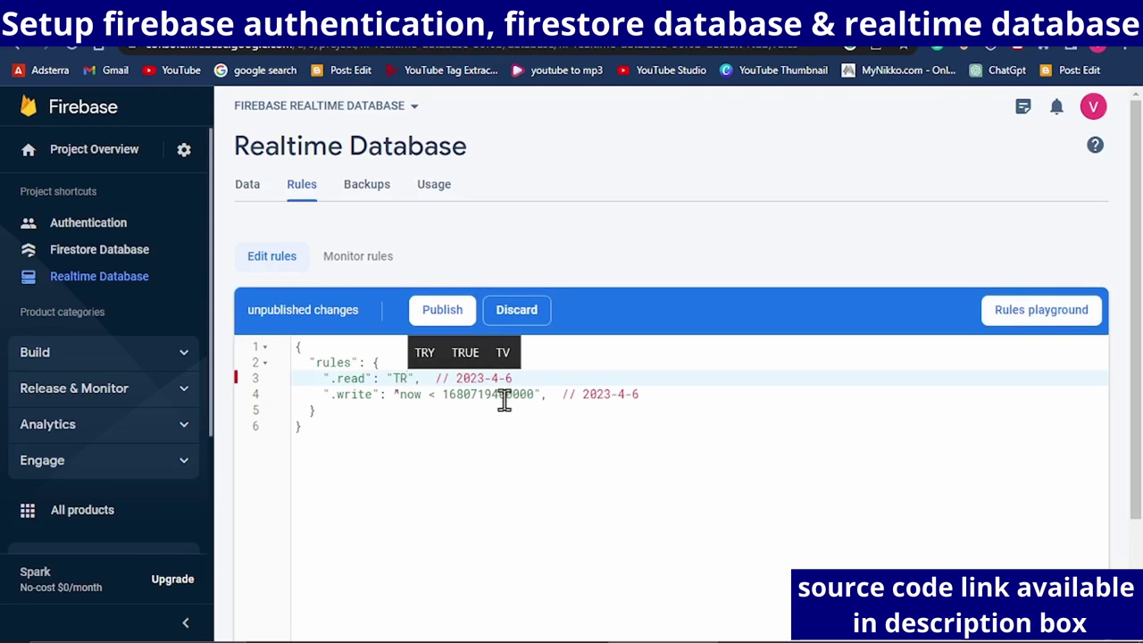
key("BackSpace")
key("BackSpace")
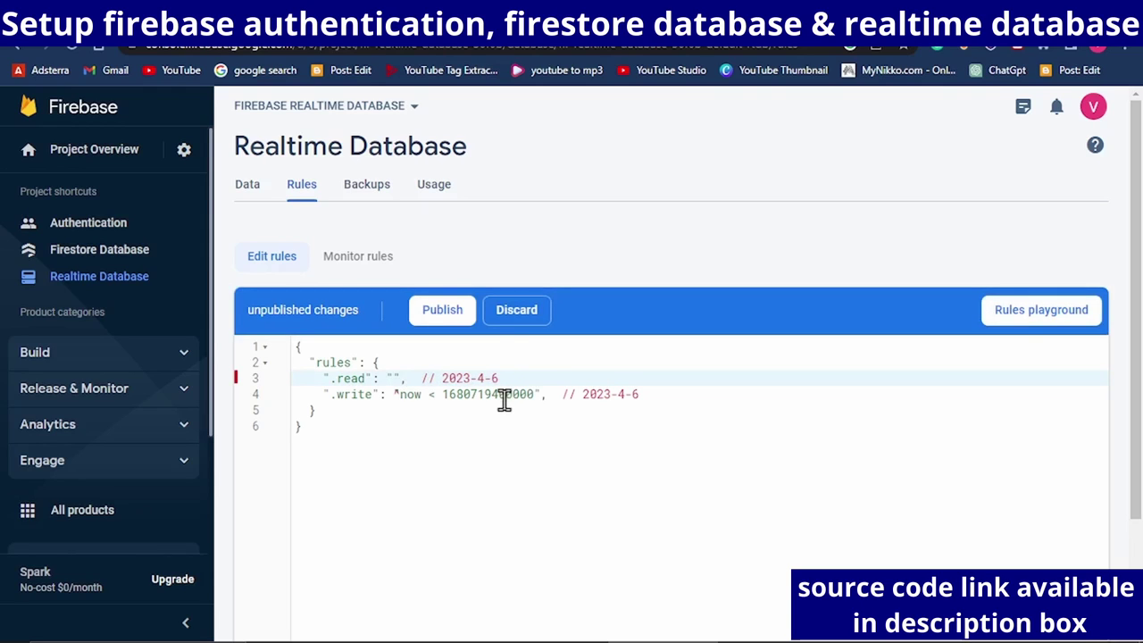
type("true")
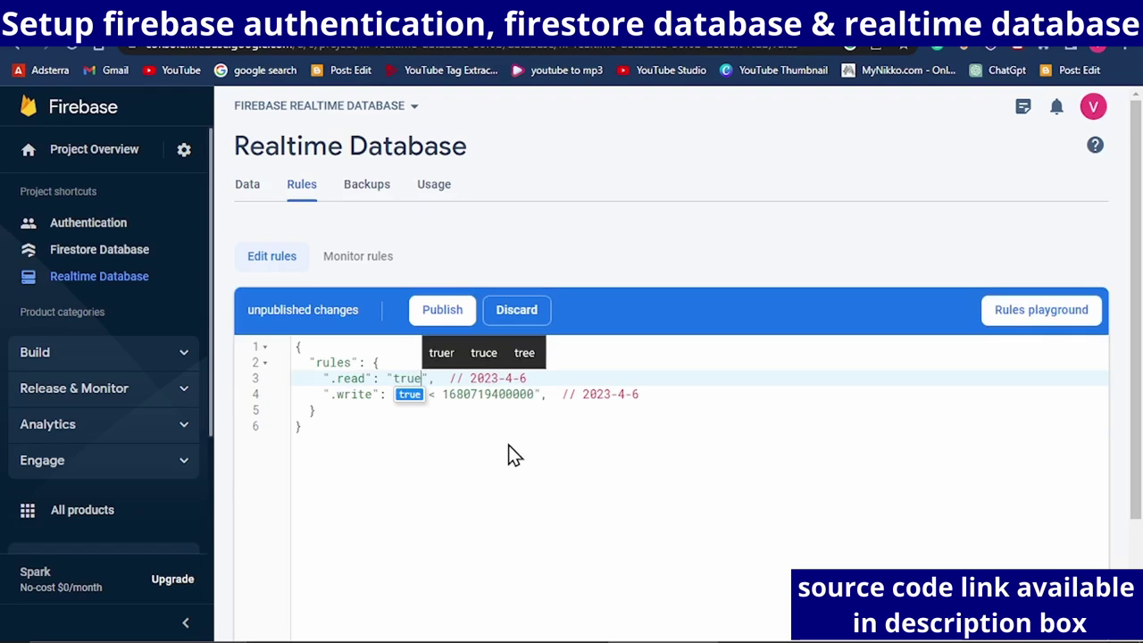
left_click(511, 447)
left_click(530, 396)
left_click(473, 393)
left_click_drag(473, 394, 397, 395)
type("true")
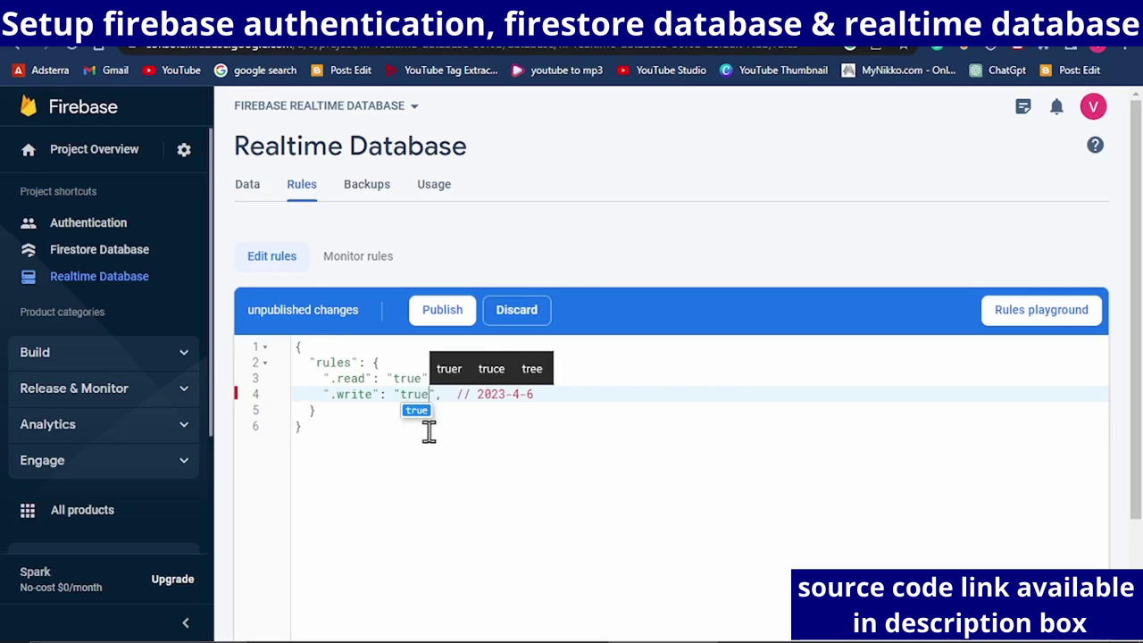
left_click(426, 497)
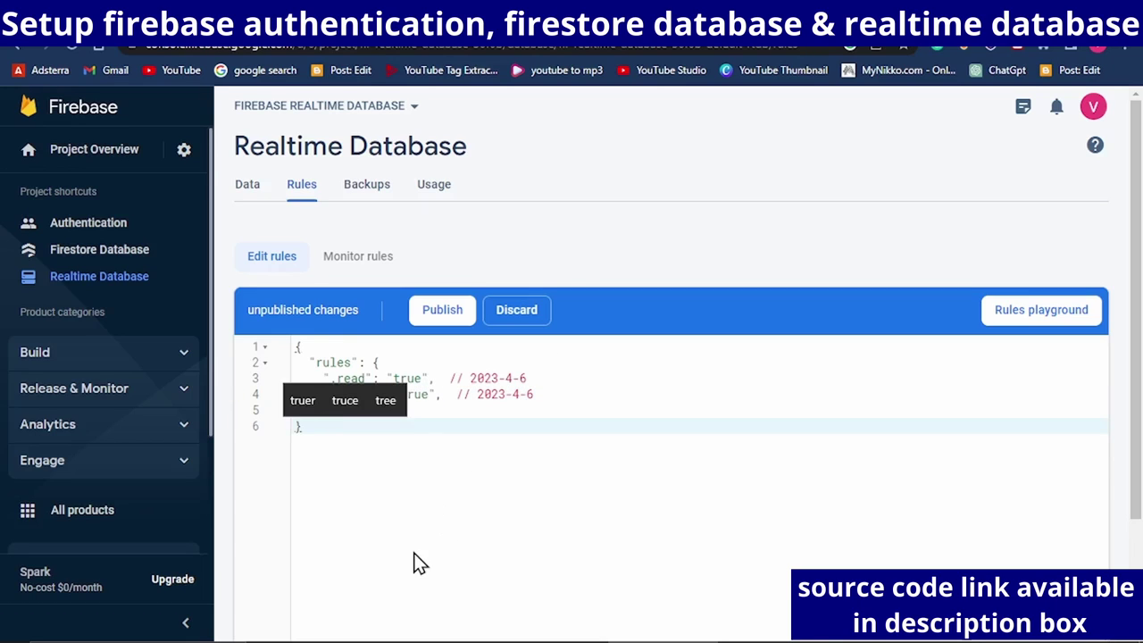
left_click(470, 363)
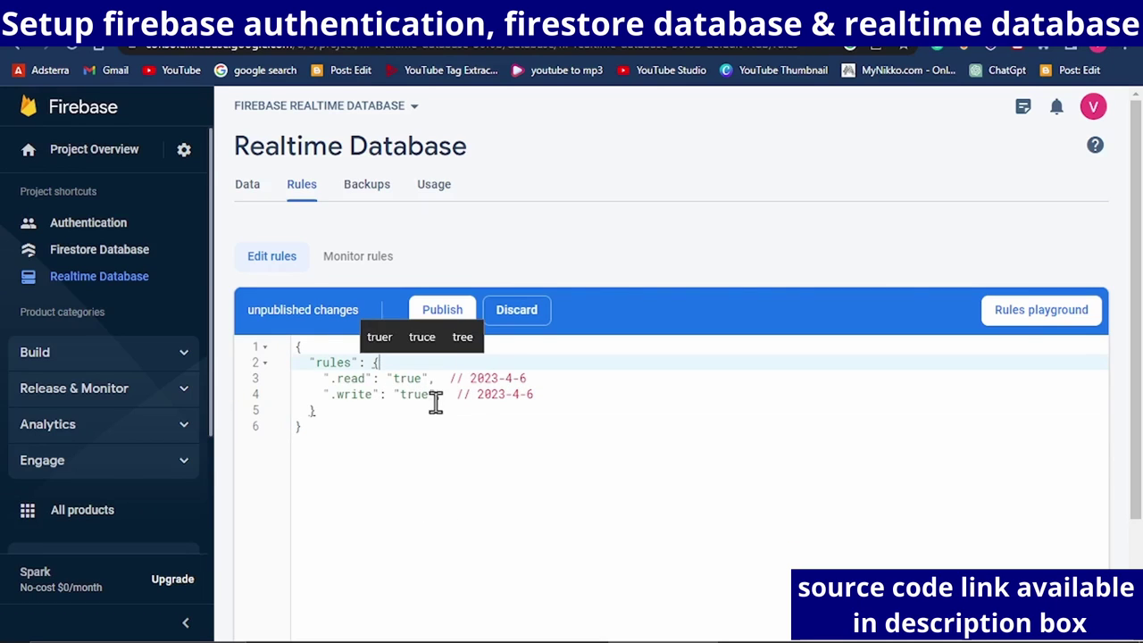
Publish the edited Realtime Database rules, staying on the page when asked about leaving unsaved changes
left_click(94, 253)
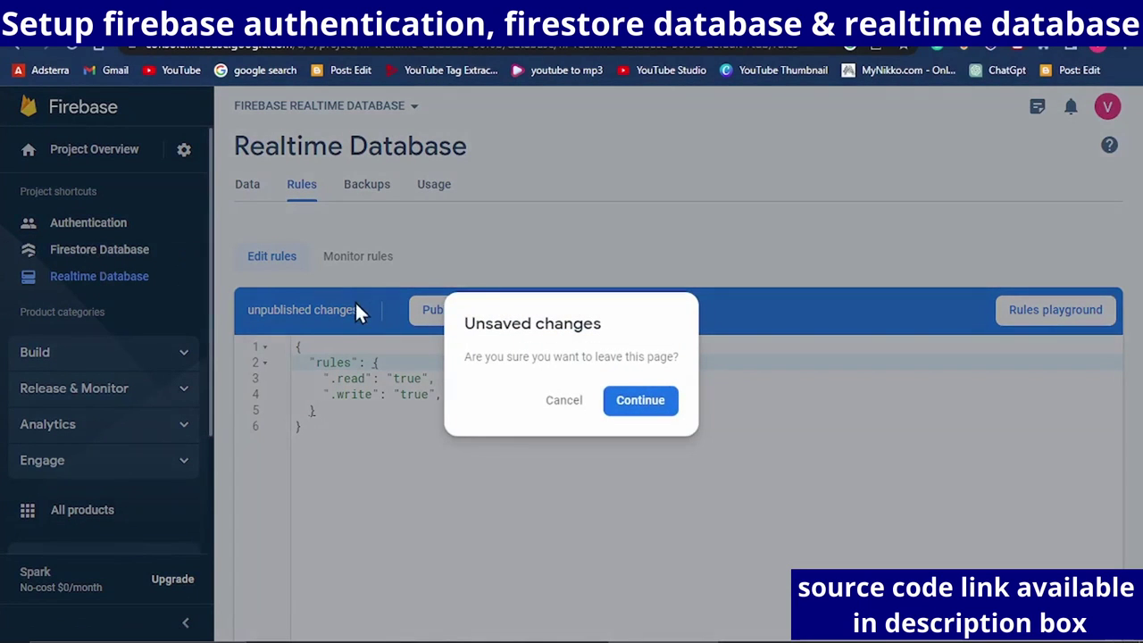
left_click(570, 401)
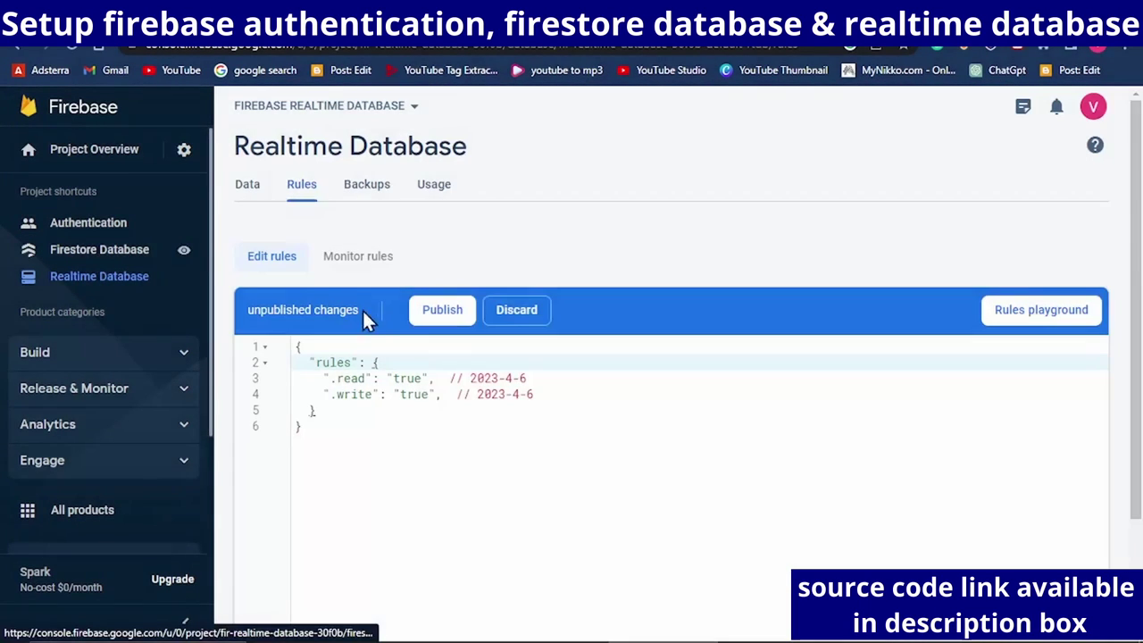
left_click(444, 313)
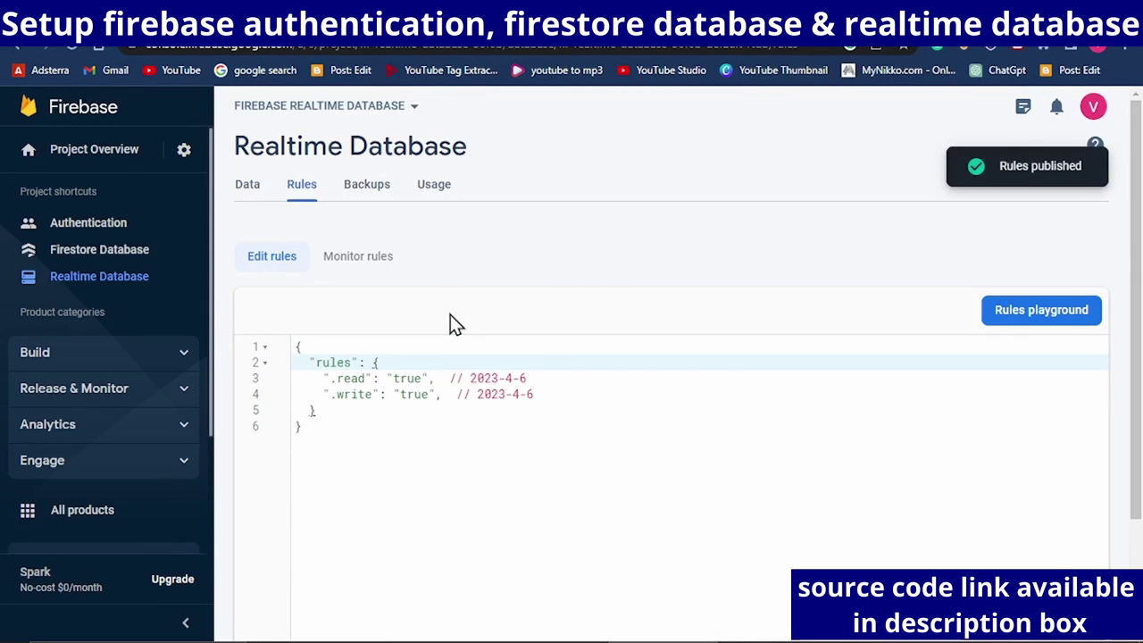
Return to the Realtime Database and recheck its Data and Rules pages
left_click(99, 253)
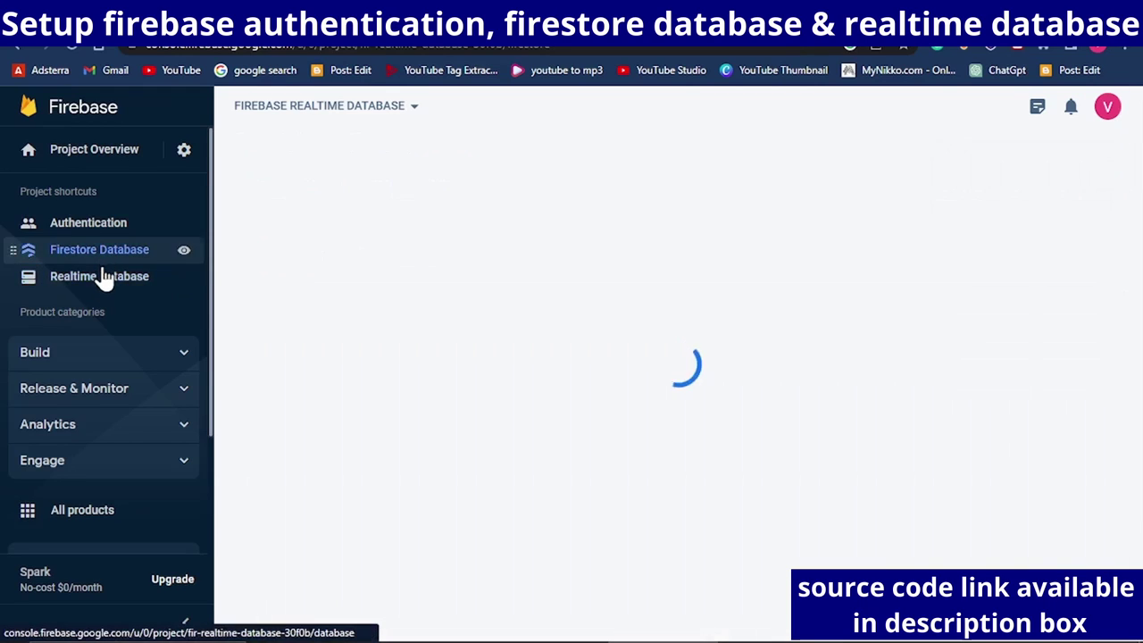
left_click(104, 279)
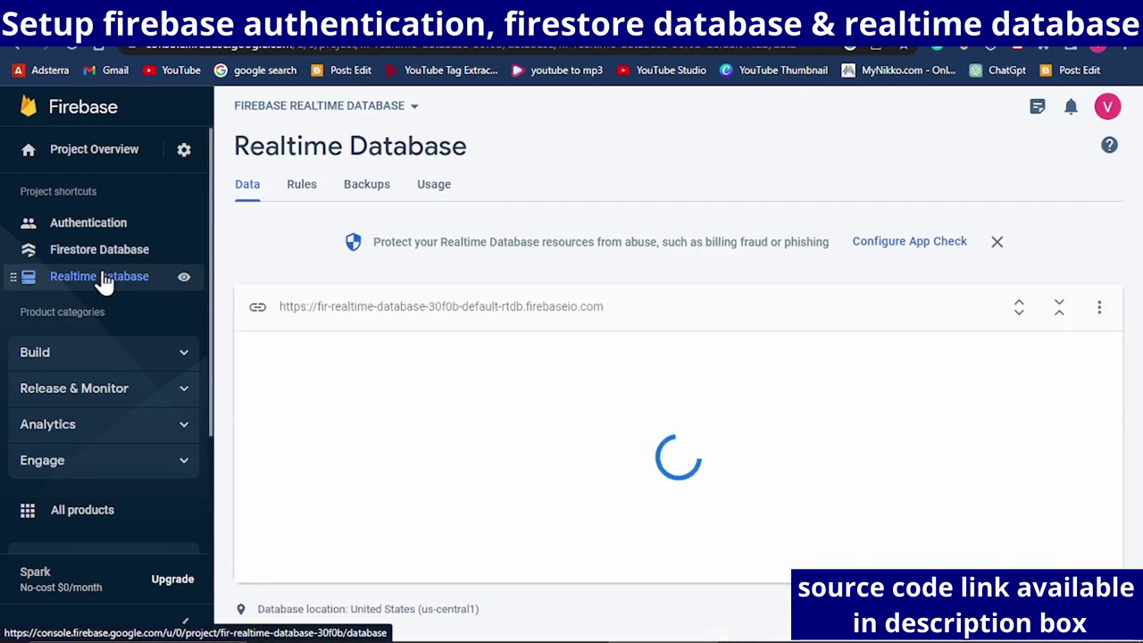
left_click(294, 190)
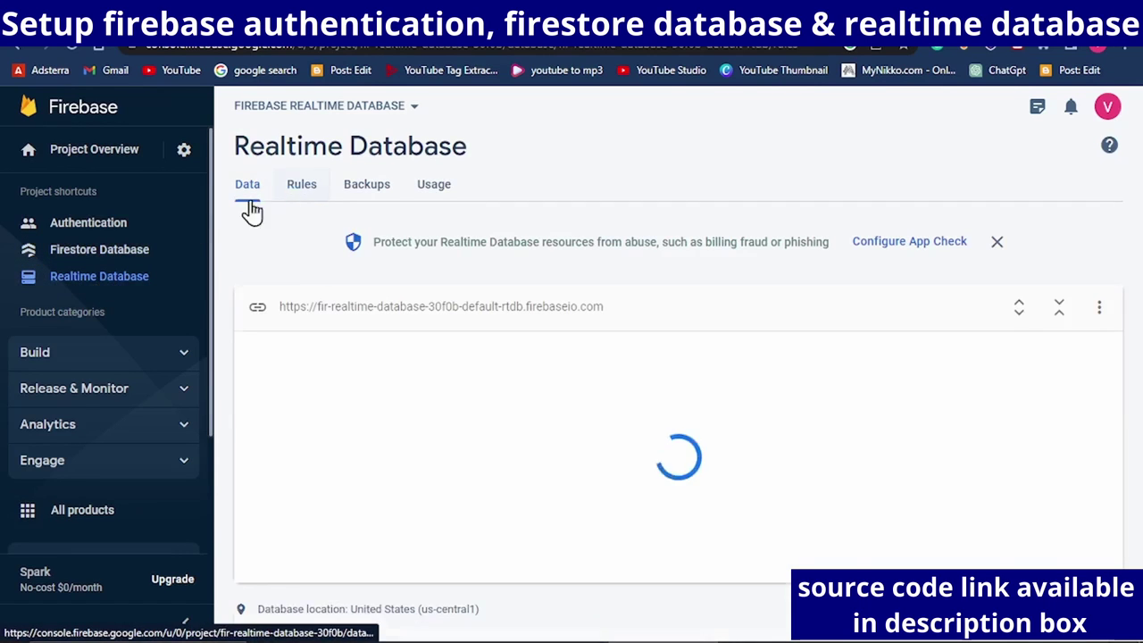
Create a Cloud Firestore database in test mode with the nam5 (United States) location
left_click(96, 256)
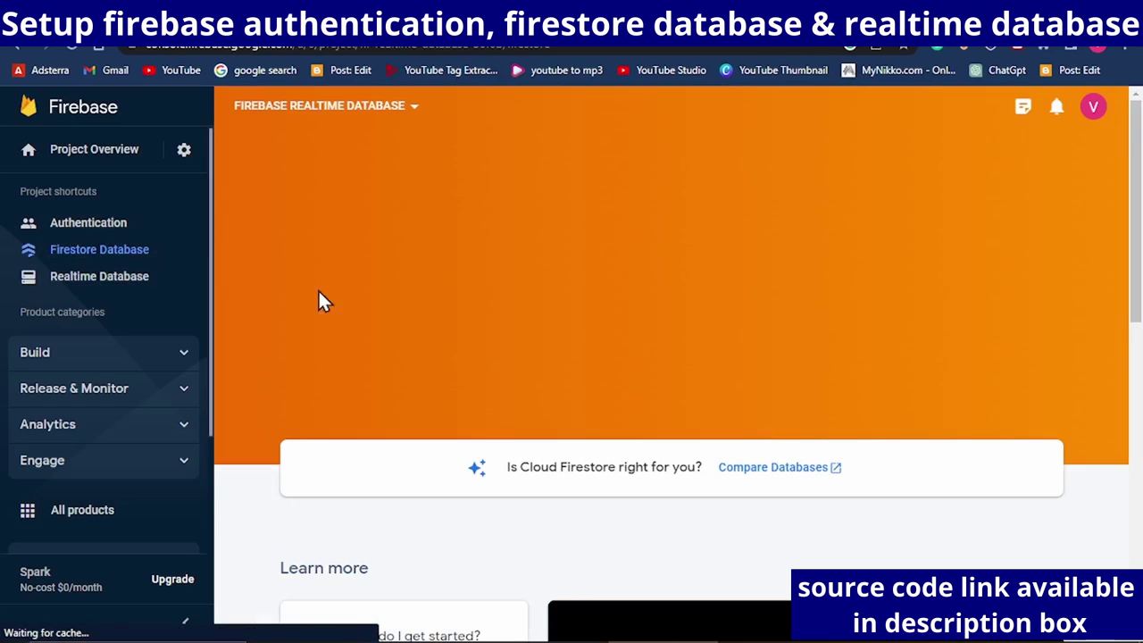
scroll(347, 401, "down", 2)
scroll(345, 378, "up", 2)
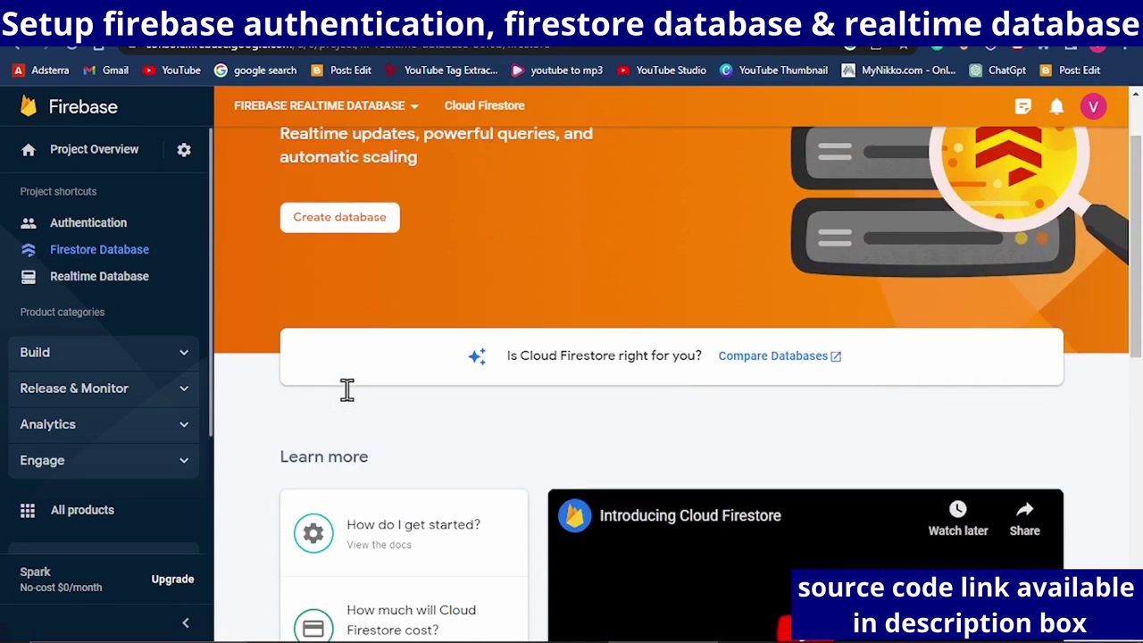
left_click(330, 330)
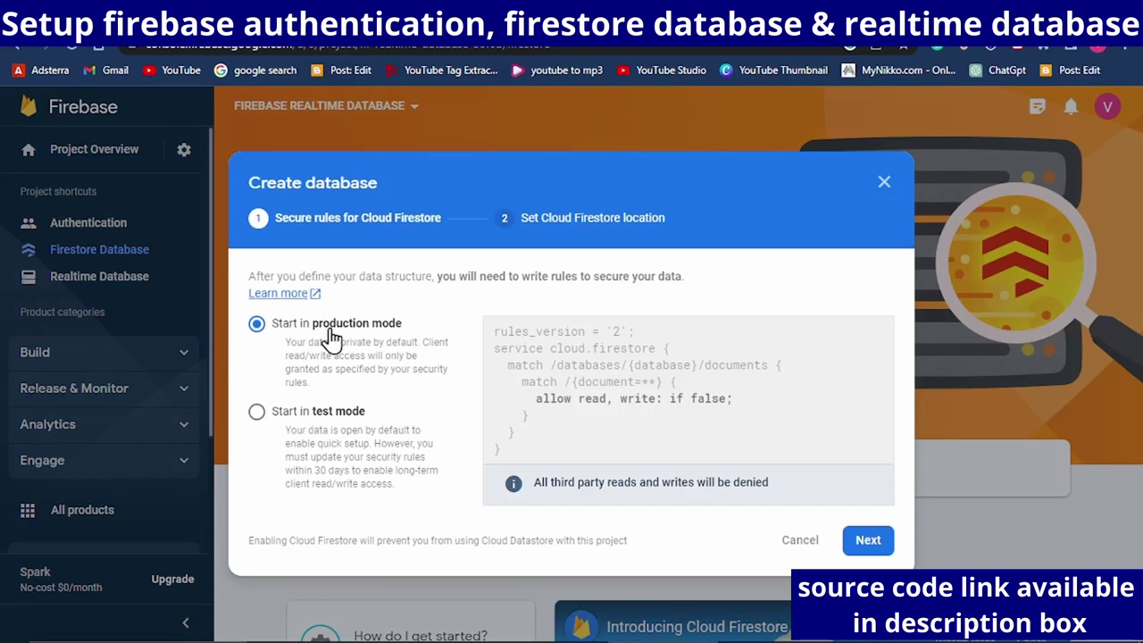
left_click(258, 415)
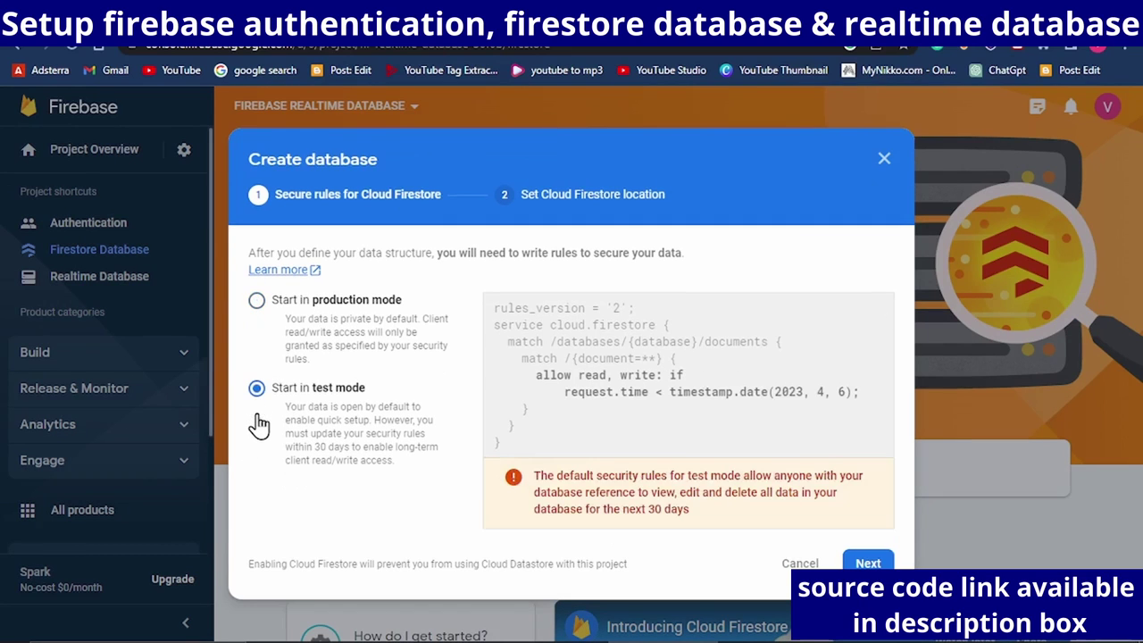
left_click(881, 565)
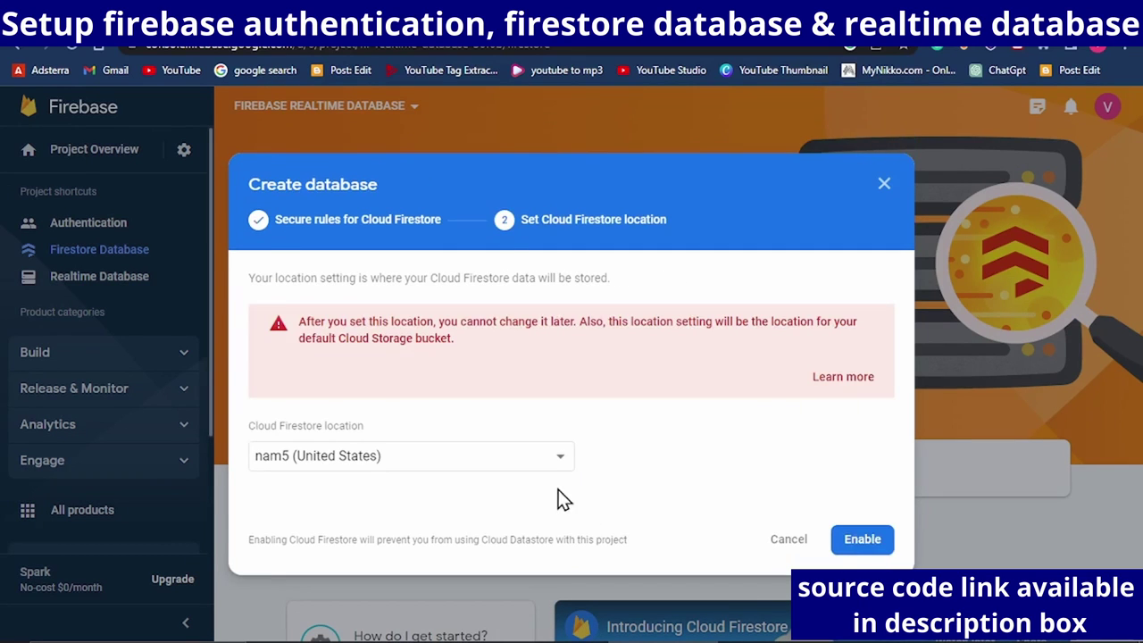
left_click(854, 546)
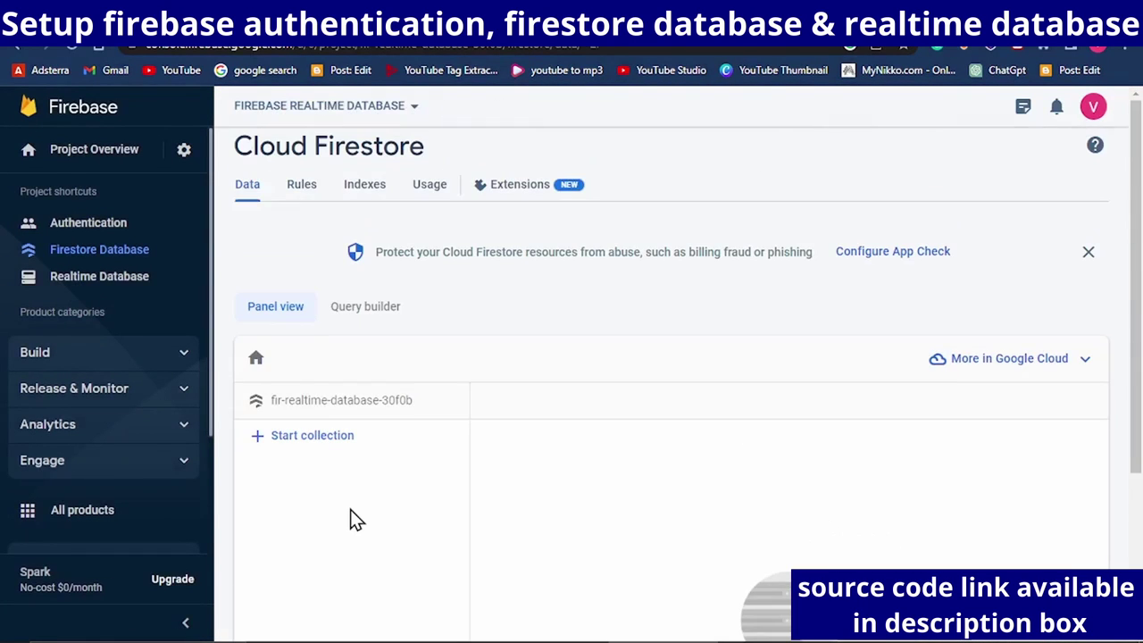
Recheck the Realtime Database data, and read Step 4 of the blog tutorial about adding resource images and vectors
left_click(80, 284)
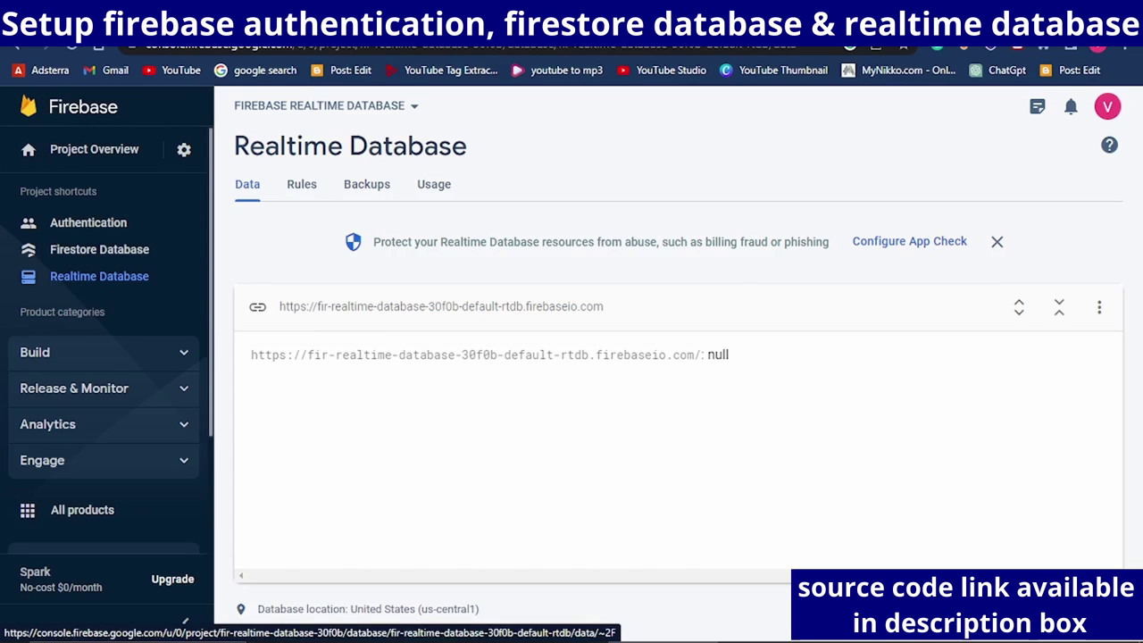
left_click(635, 14)
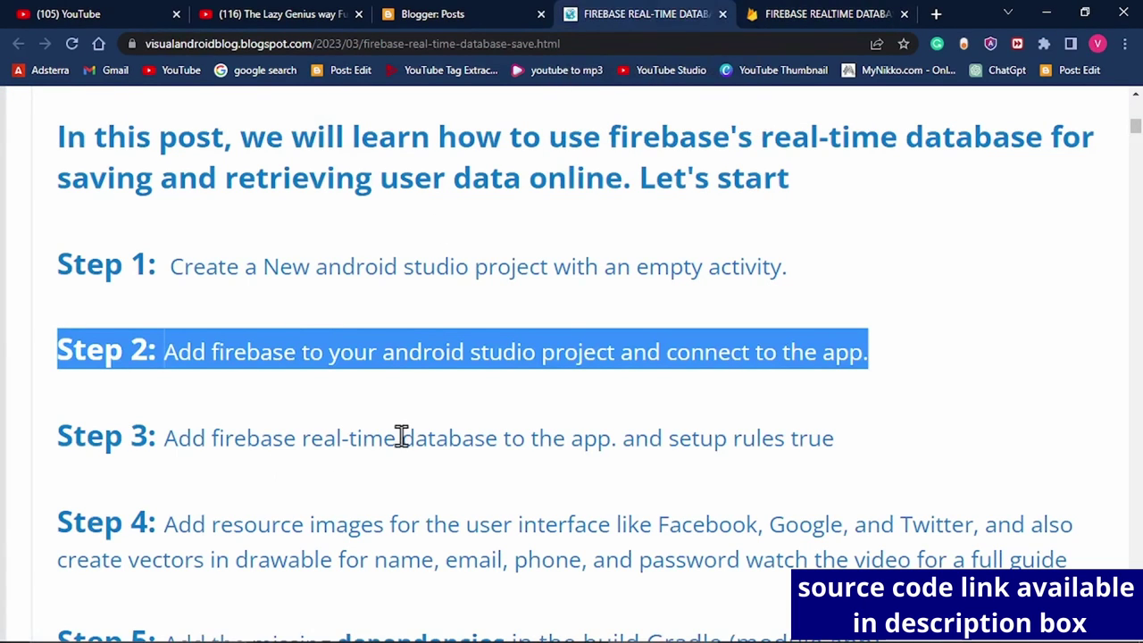
scroll(402, 436, "down", 3)
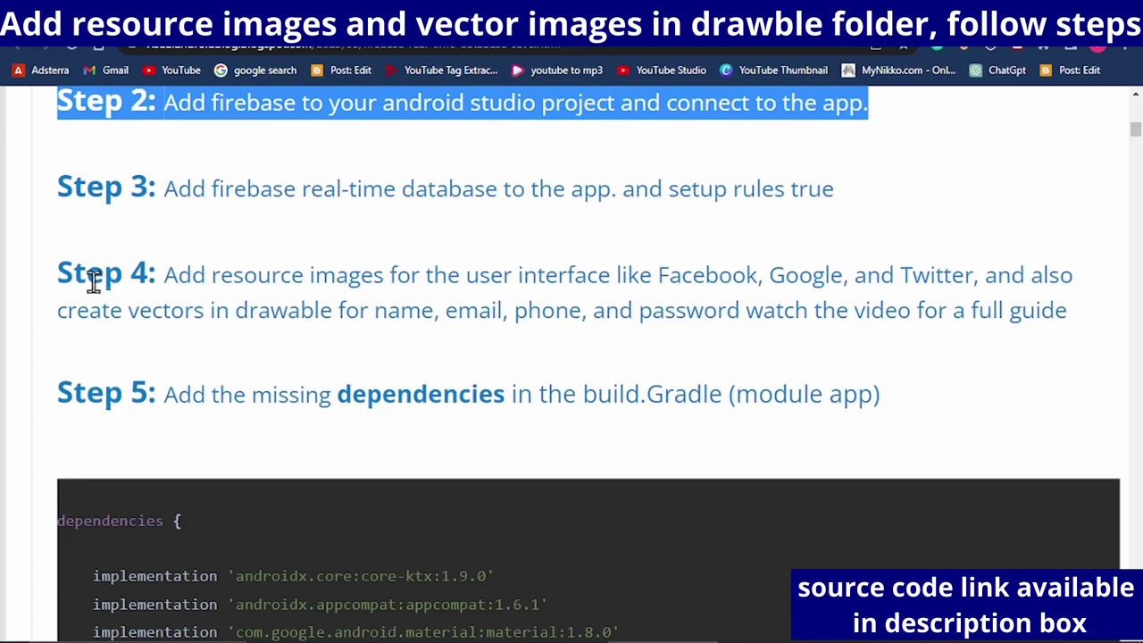
triple_click(188, 274)
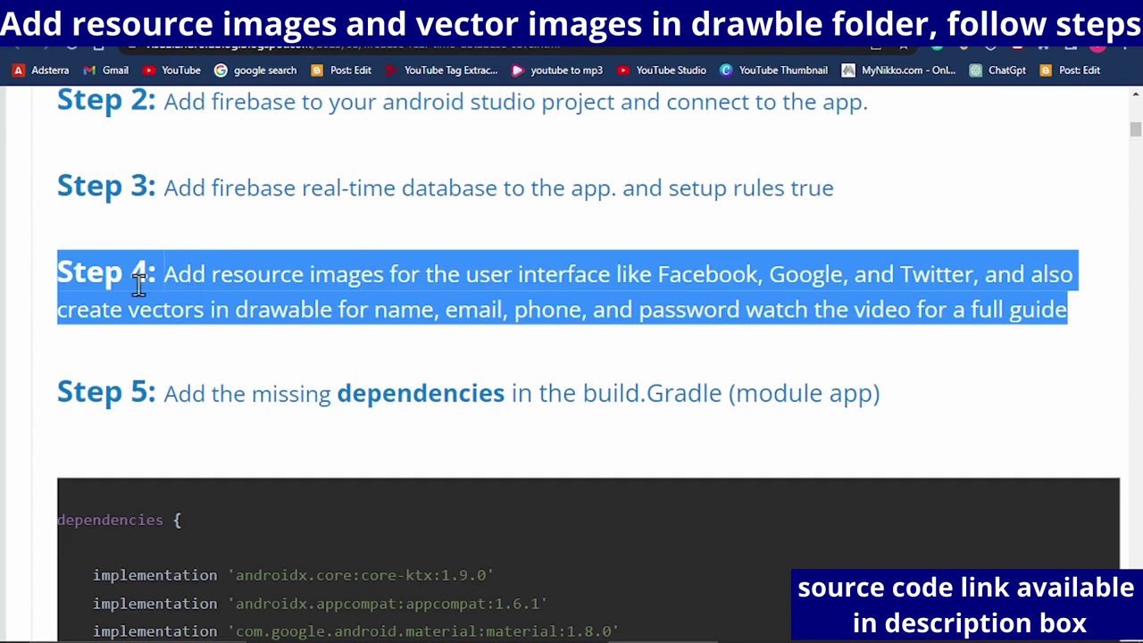
left_click(352, 319)
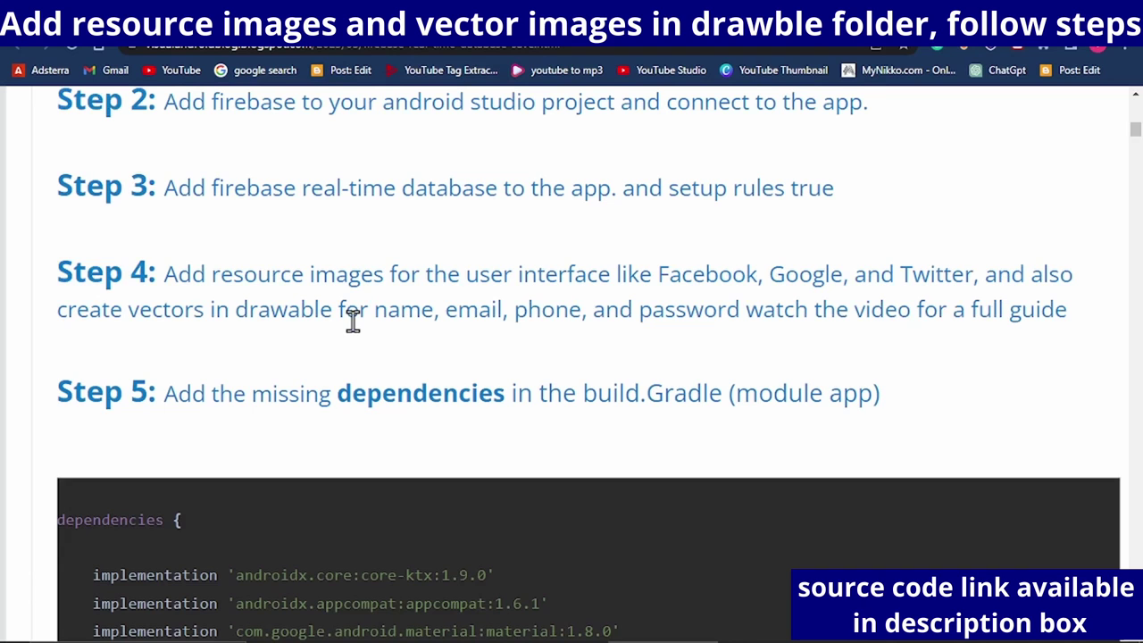
Switch to Android Studio, hide the Firebase Assistant, expand the drawable and layout folders under res, and select drawable
key("alt+Tab")
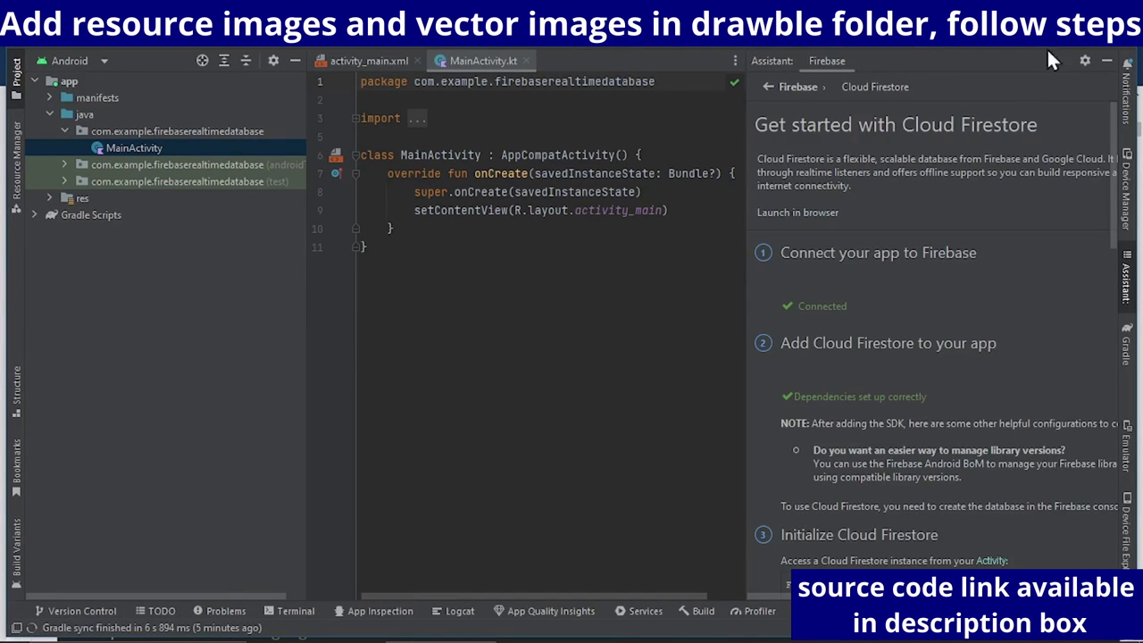
left_click(1106, 61)
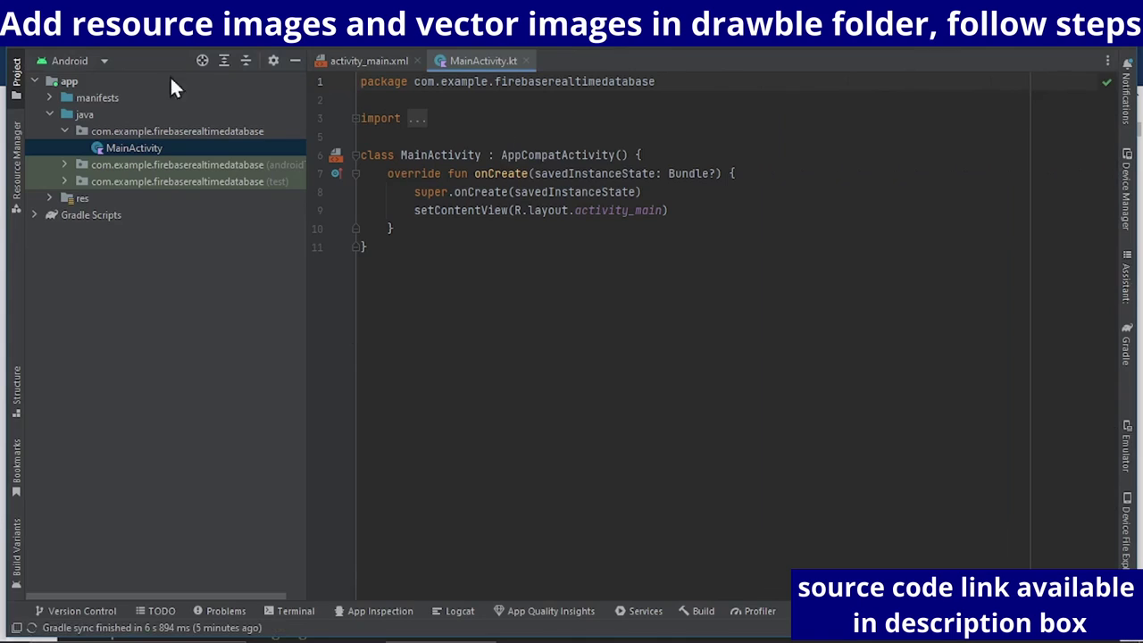
double_click(84, 198)
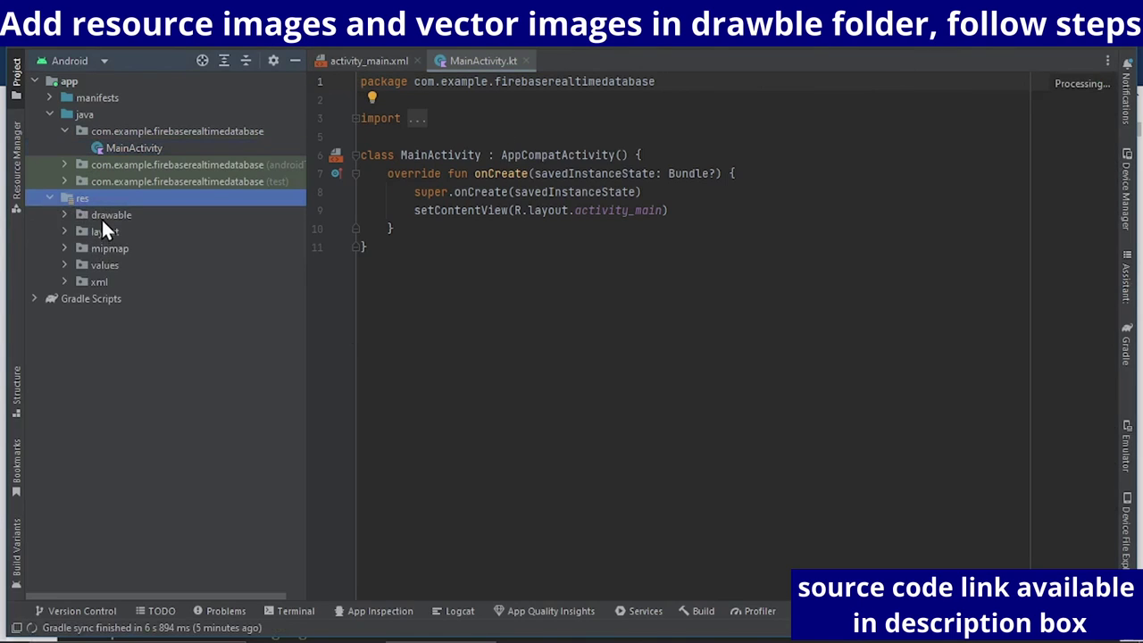
double_click(101, 217)
double_click(104, 266)
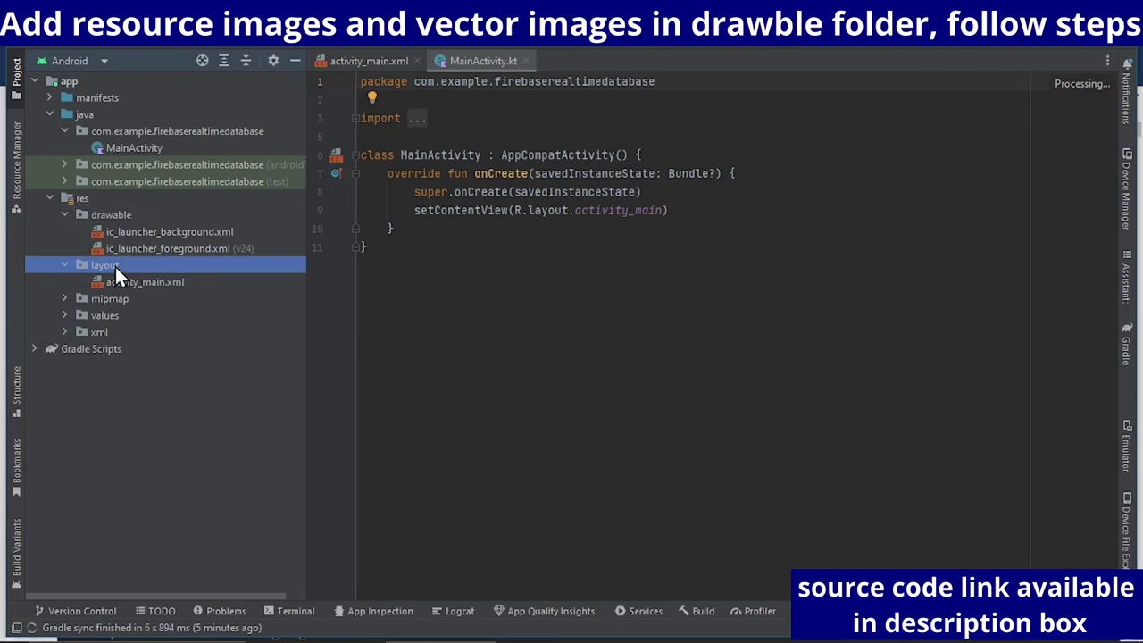
left_click(126, 211)
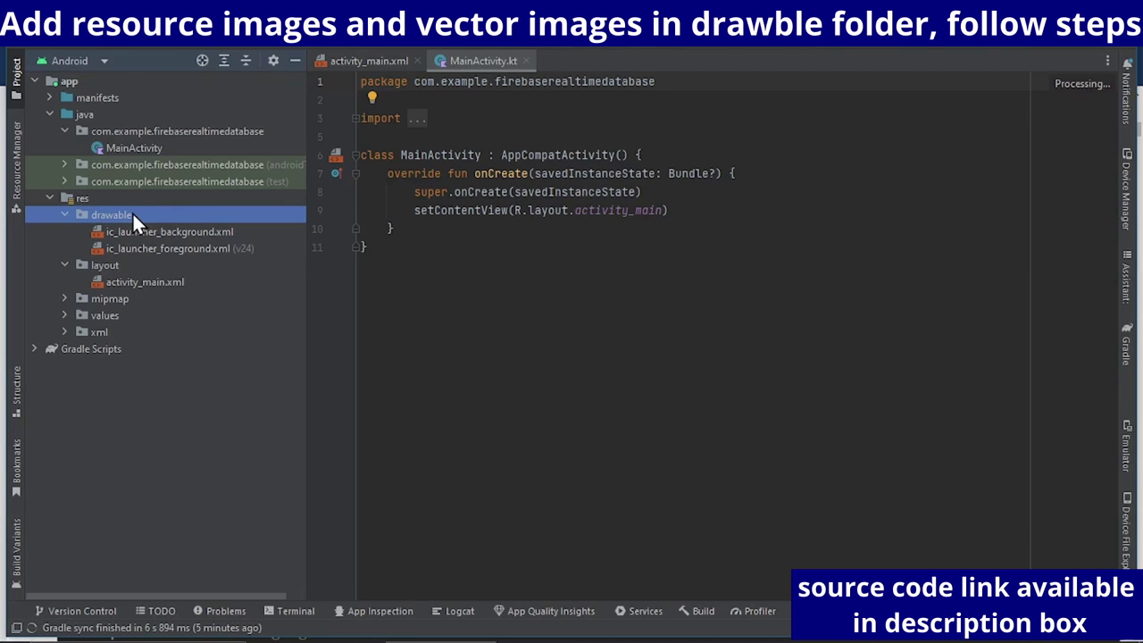
Show the desktop and copy the Facebook, Google and Twitter image files
key("super+d")
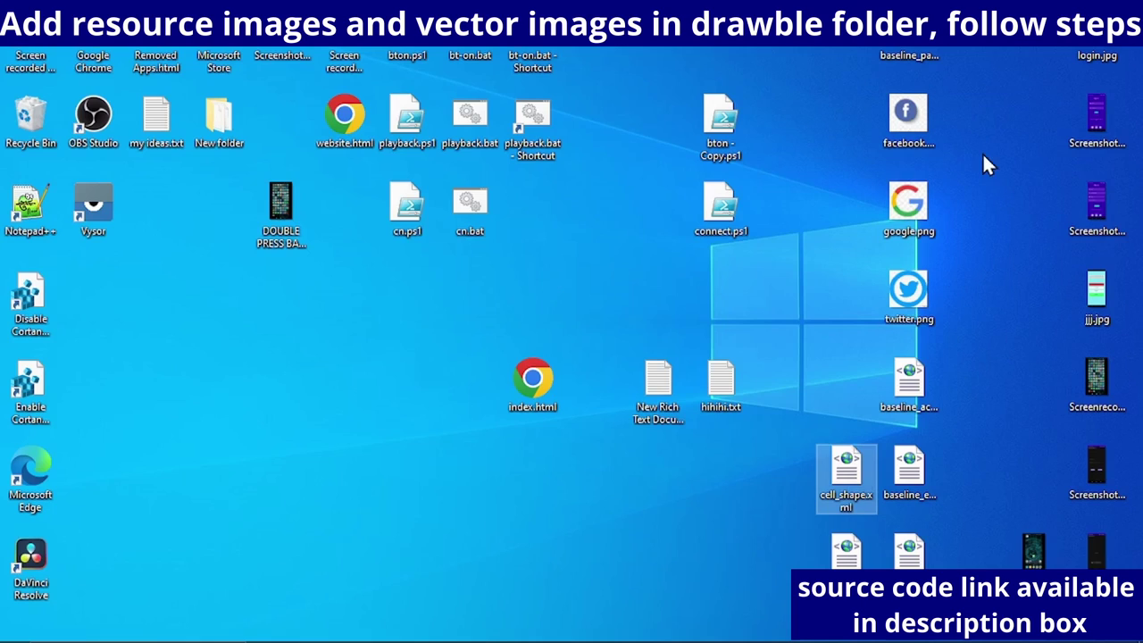
left_click_drag(947, 92, 899, 307)
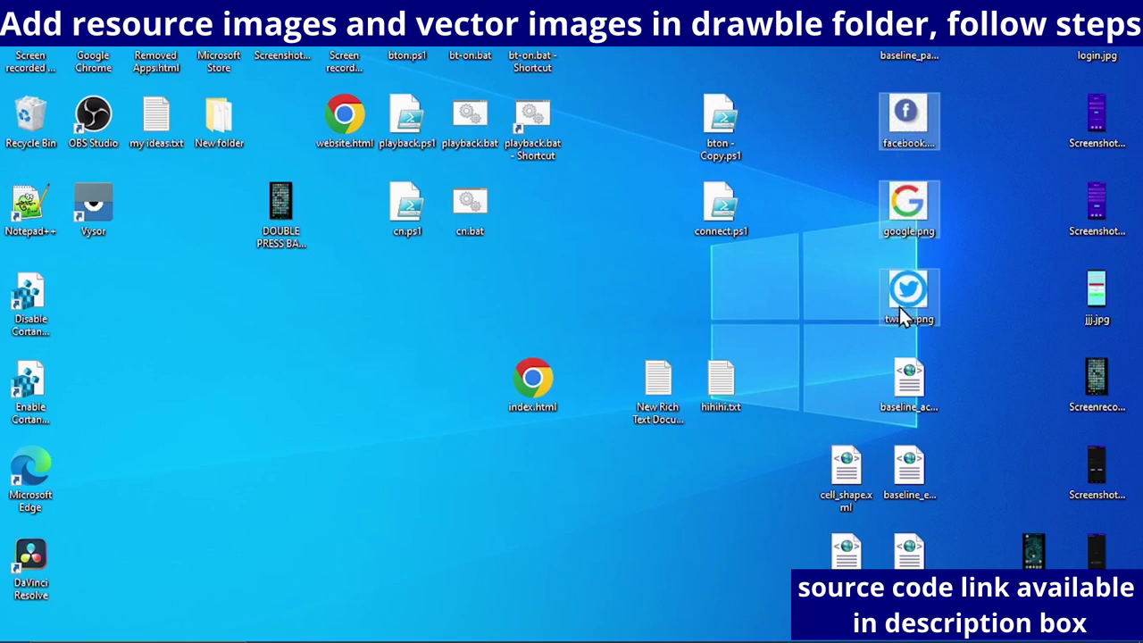
key("ctrl+c")
right_click(907, 300)
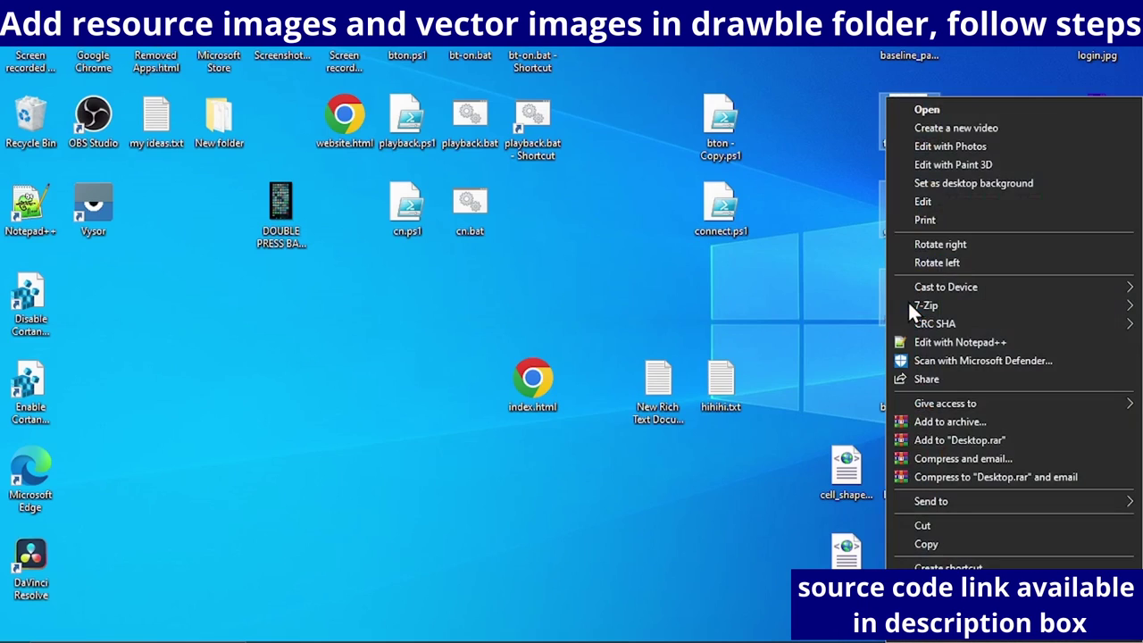